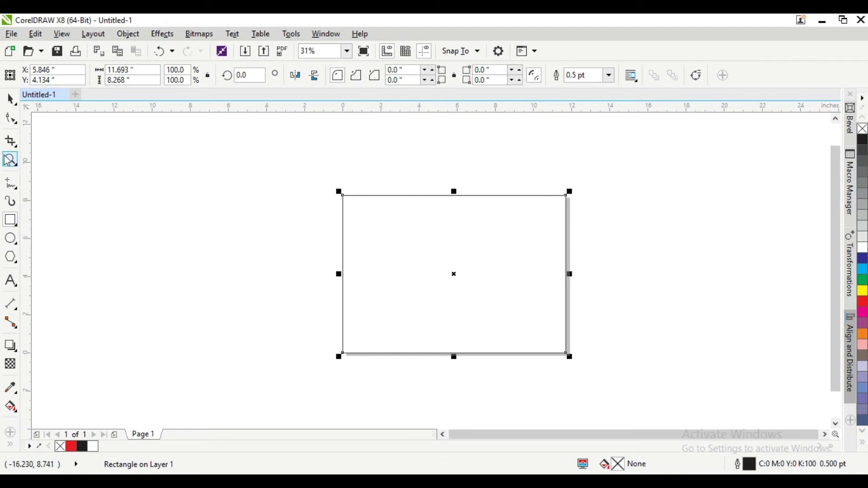
- Delete the page-sized rectangle from the A4 landscape page
left_click(10, 161)
left_click(134, 75)
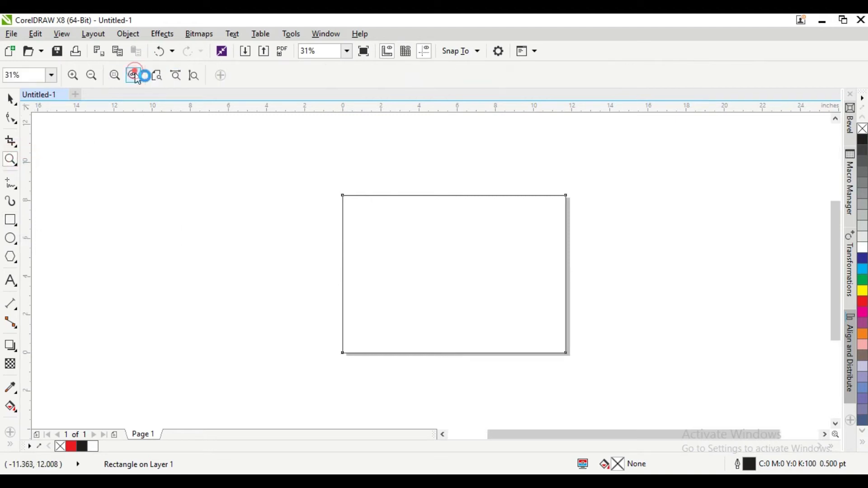
left_click(10, 98)
left_click(120, 163)
left_click(425, 182)
left_click(425, 182)
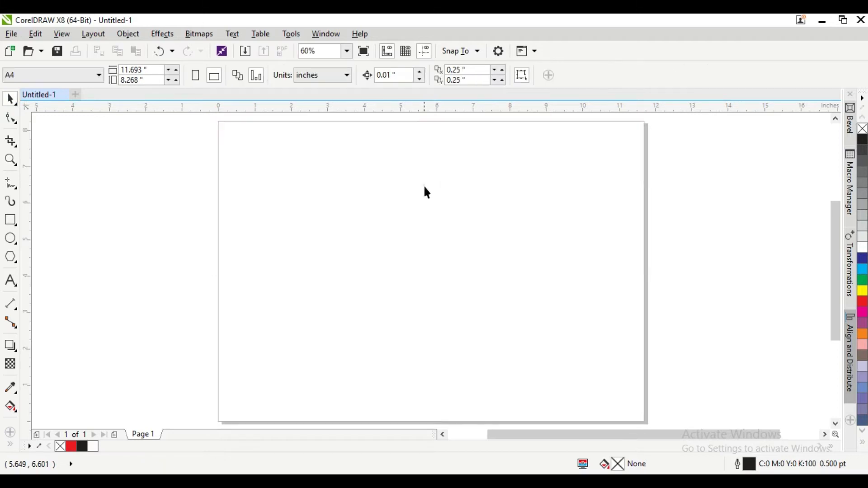
- Draw a rectangle about 2.27 × 1.59 inches centred on the page and set the drawing units to millimetres
left_click(16, 221)
left_click_drag(301, 197, 475, 304)
left_click(312, 188)
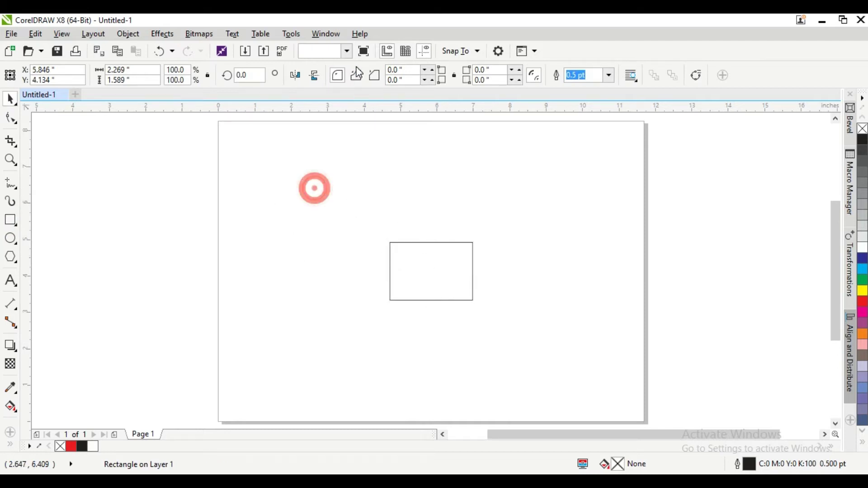
left_click(322, 75)
left_click(321, 103)
- Set the centred rectangle's size to 88 mm wide and 55 mm high
left_click_drag(349, 225, 616, 388)
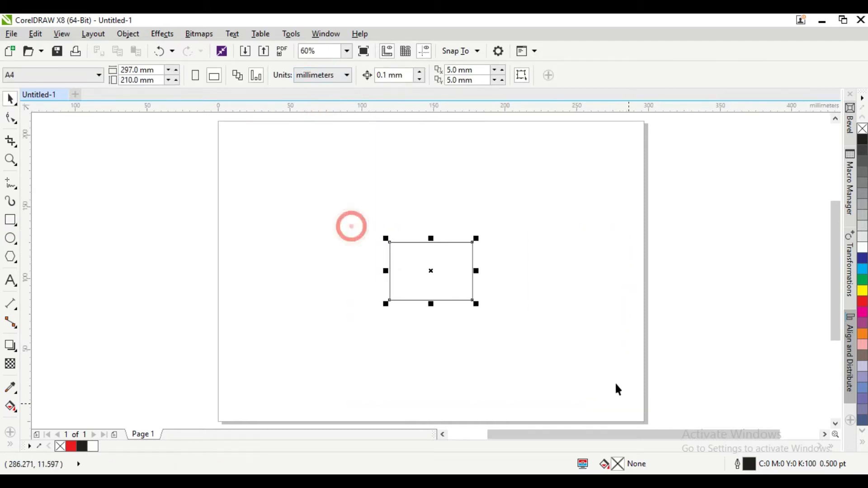
double_click(125, 67)
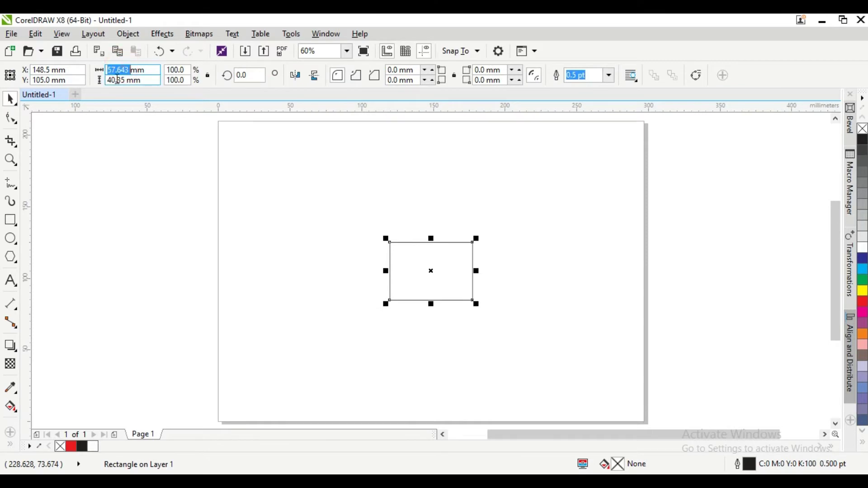
type("88")
double_click(117, 79)
type("55")
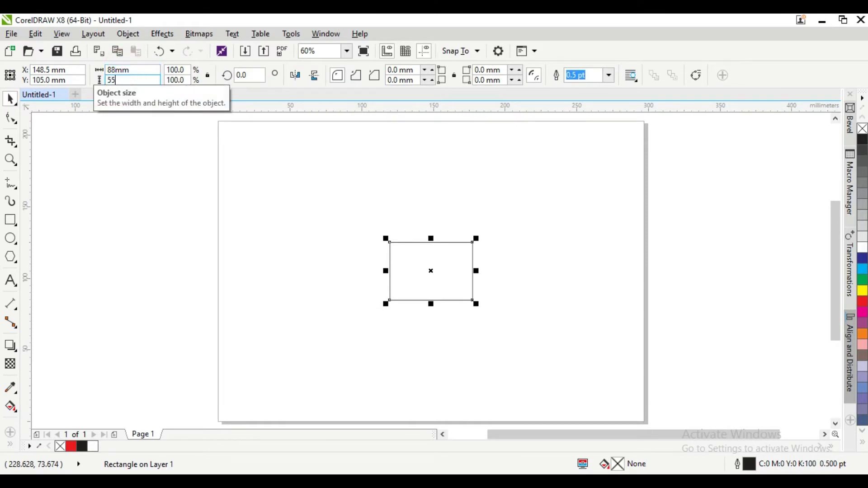
key("Return")
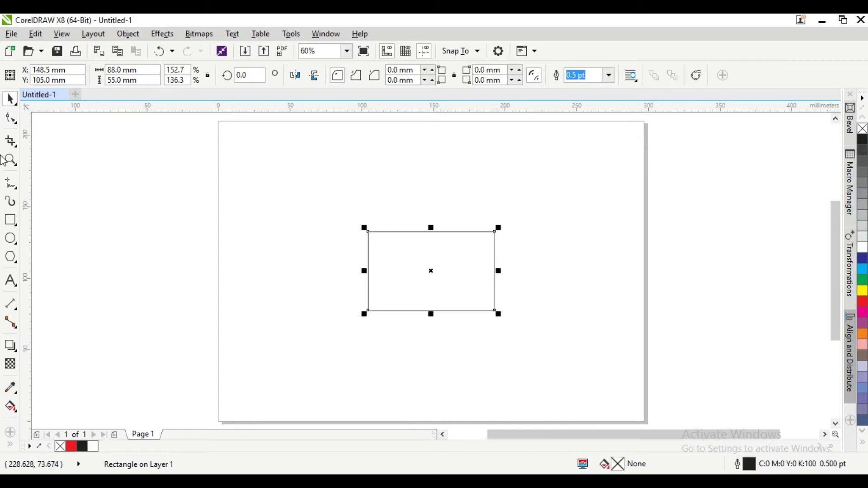
- Draw a narrow horizontal rectangle about 38.9 × 5.8 mm inside the upper part of the 88 × 55 mm card outline
left_click(16, 165)
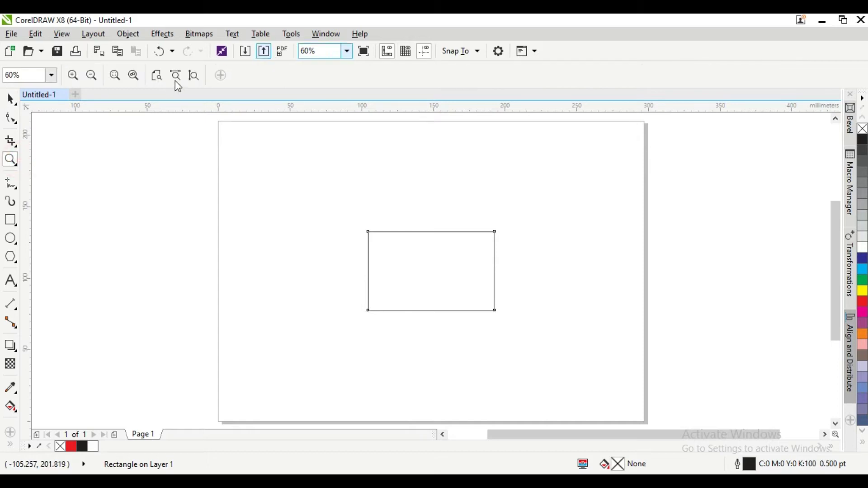
left_click(133, 76)
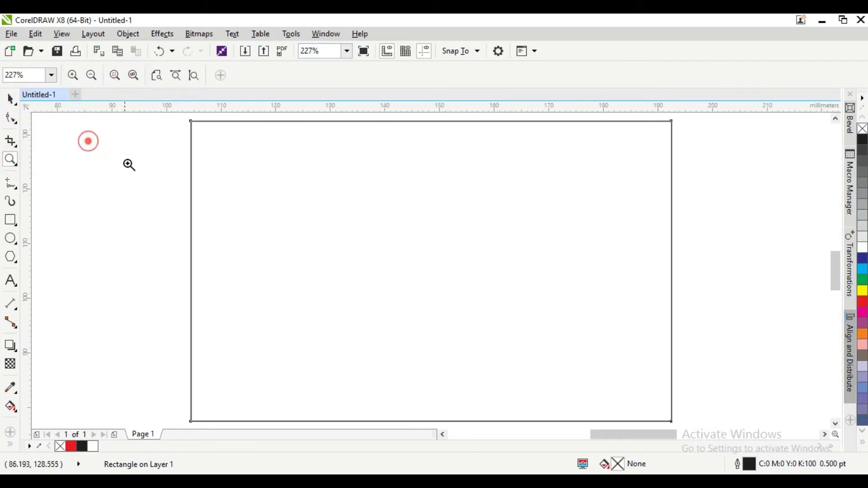
double_click(11, 99)
left_click(417, 223)
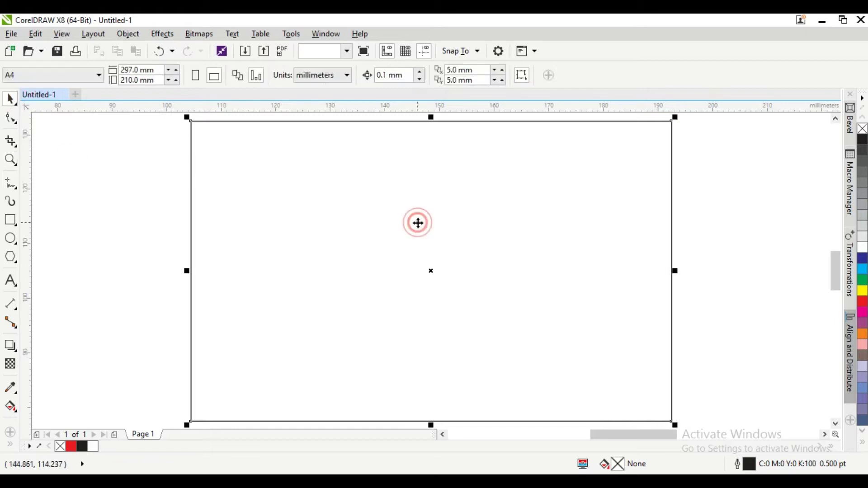
left_click(150, 235)
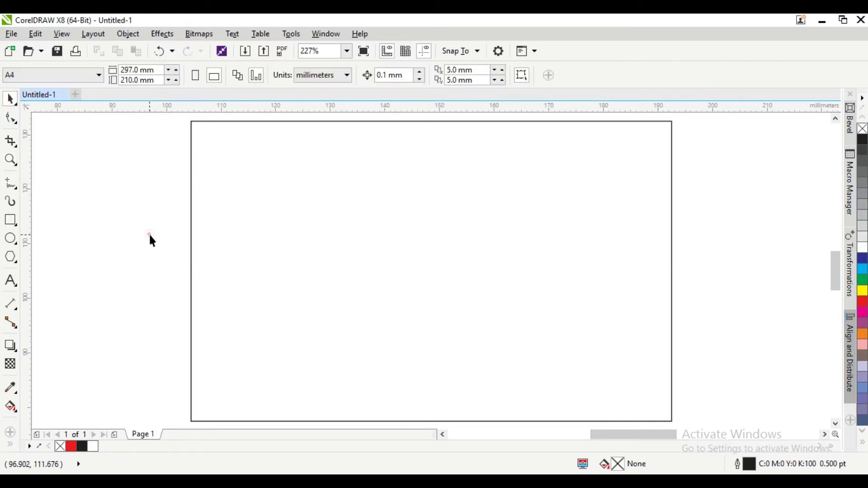
left_click(259, 231)
left_click(114, 245)
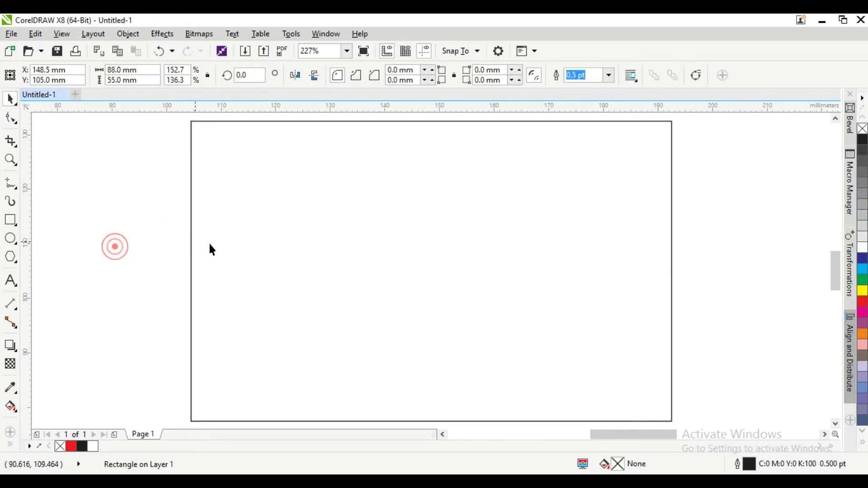
left_click(16, 223)
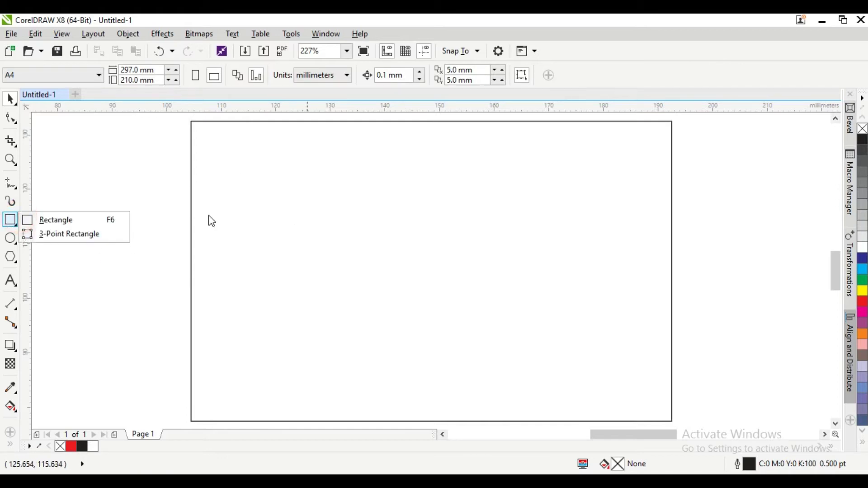
left_click(96, 218)
mouse_move(271, 189)
left_mouse_down()
mouse_move(393, 220)
mouse_move(488, 222)
left_mouse_up()
left_click(517, 229)
left_click(488, 201)
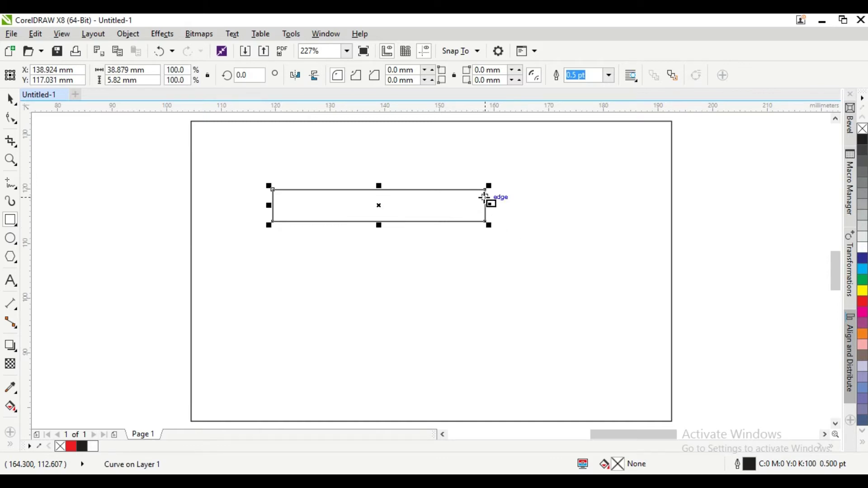
- Convert the narrow rectangle to curves and slant its right end by adding a top-edge node and deleting the top-right corner node
key("ctrl+q")
scroll(487, 186, "up", 2)
left_click(12, 118)
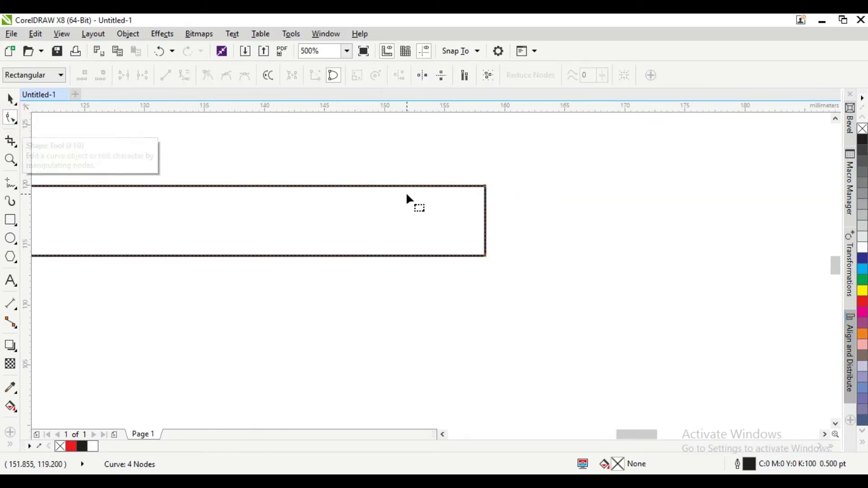
scroll(476, 228, "down", 2)
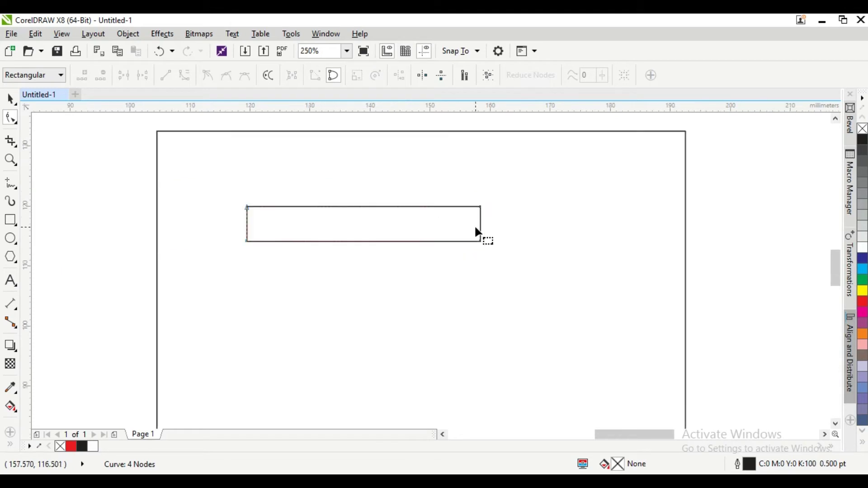
double_click(446, 207)
left_click_drag(486, 224, 499, 226)
key("Delete")
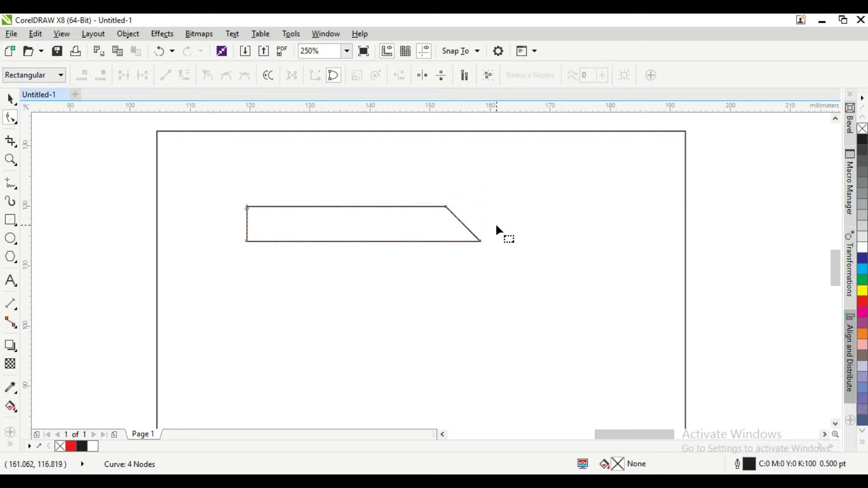
key("space")
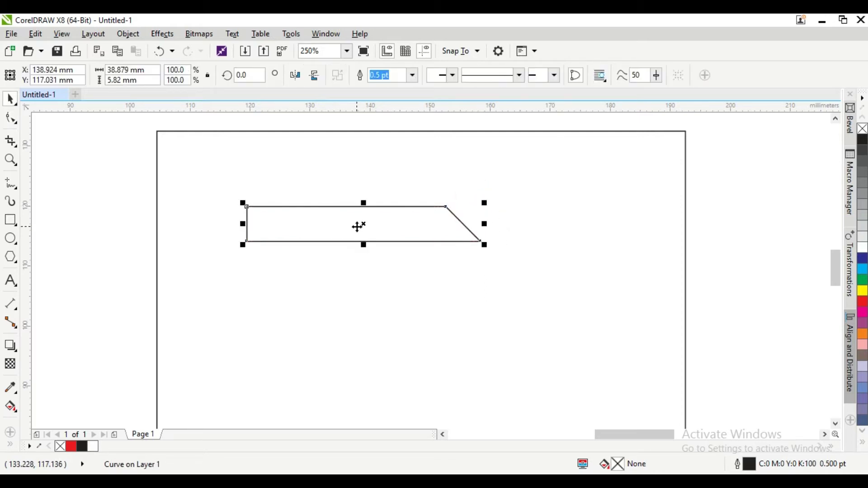
- Align the slanted strip with the left and top edges of the card rectangle
key("ctrl+a")
key("l")
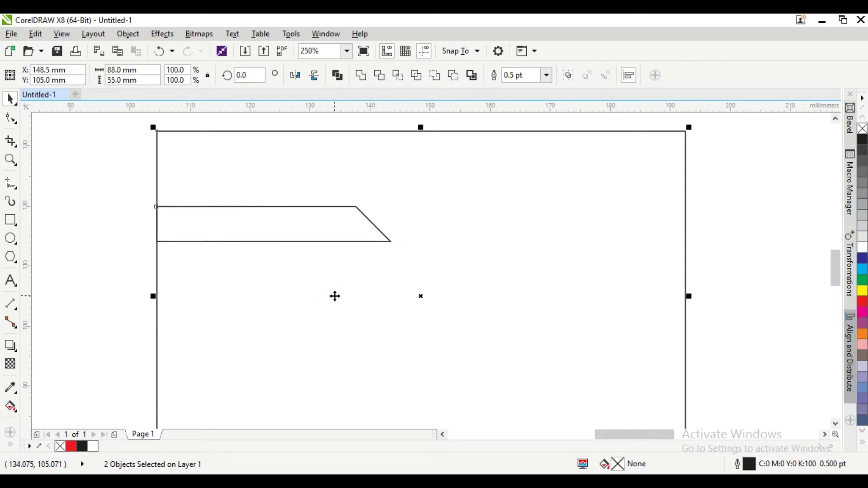
key("t")
left_click(777, 202)
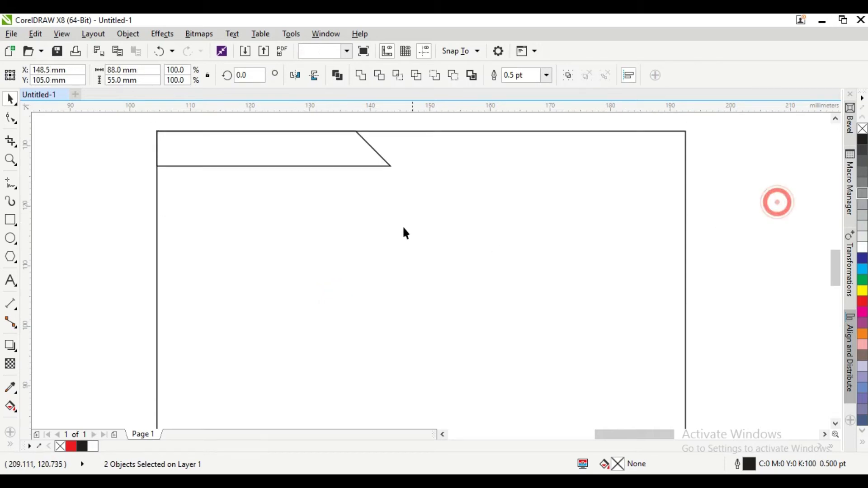
left_click(404, 228)
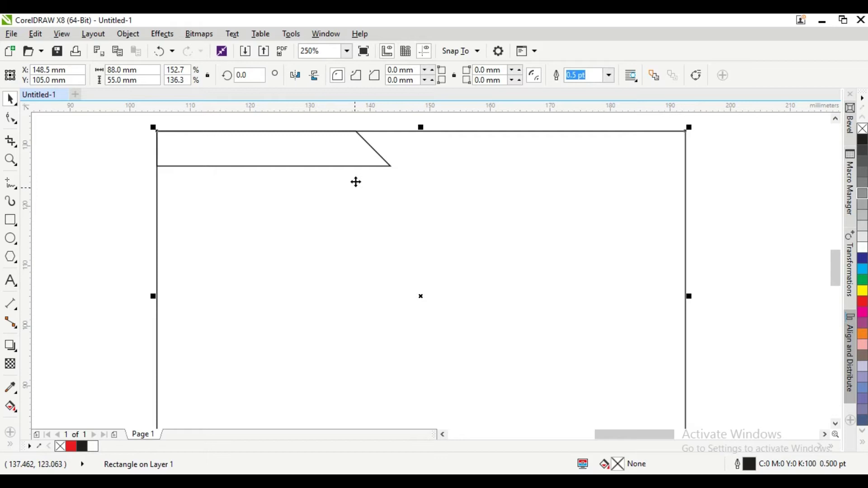
left_click(358, 146)
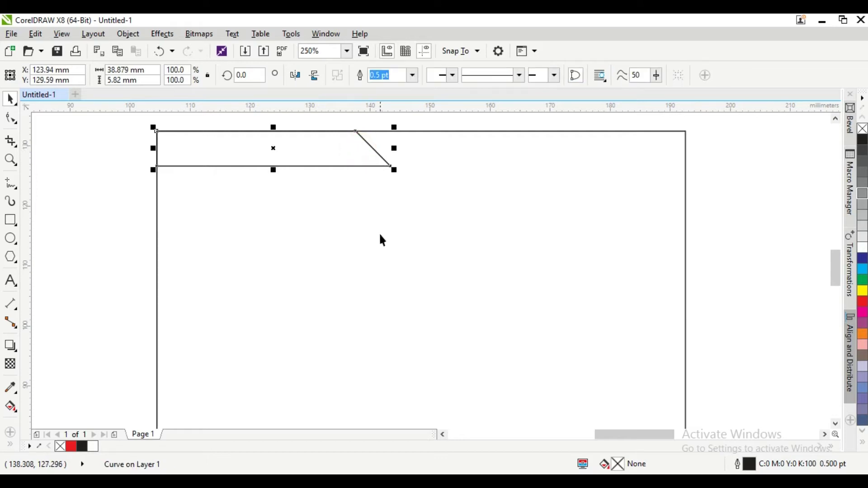
left_click(385, 273, "shift")
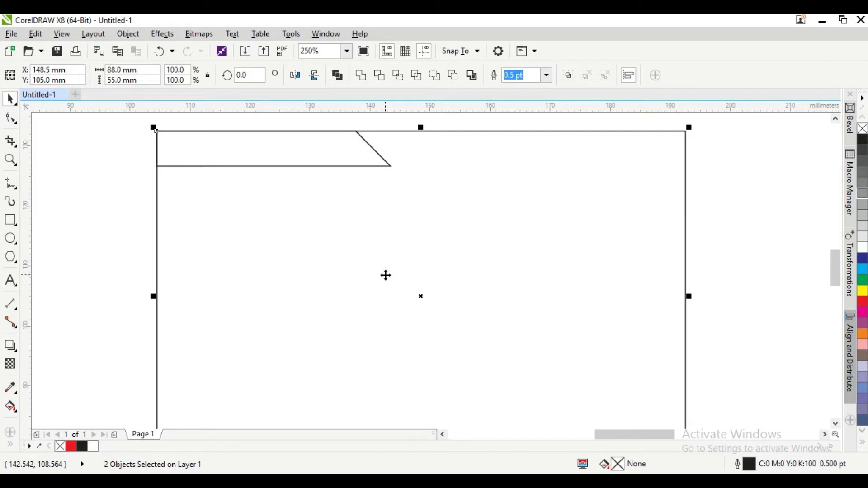
left_click(738, 213)
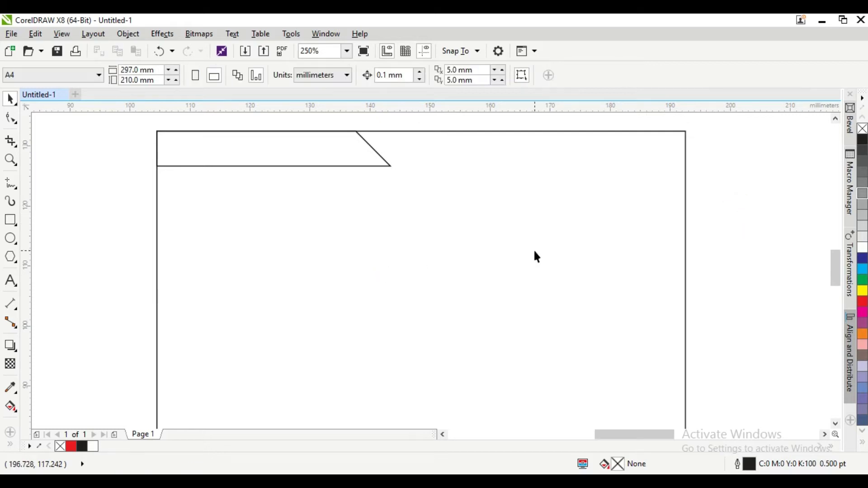
- Create a horizontally mirrored copy of the slanted strip directly to its right along the card's top edge
left_click(10, 160)
left_click(133, 75)
left_click(11, 99)
left_click(112, 165)
left_click(244, 141)
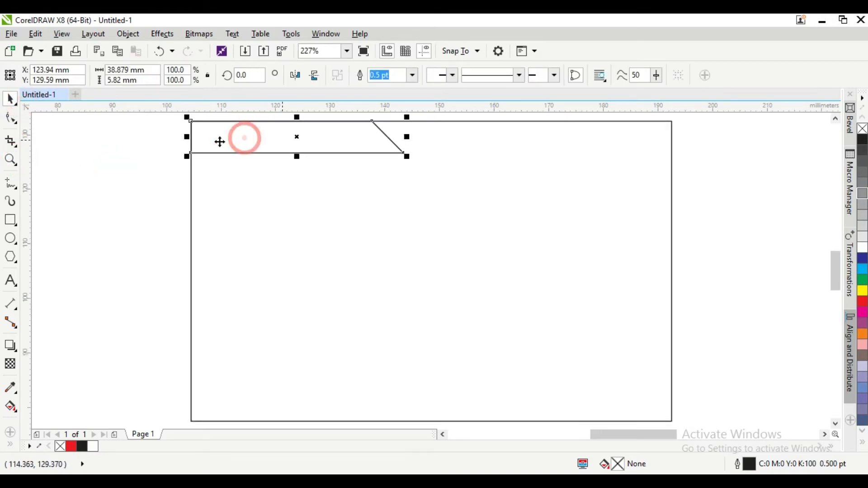
left_click_drag(189, 138, 525, 140)
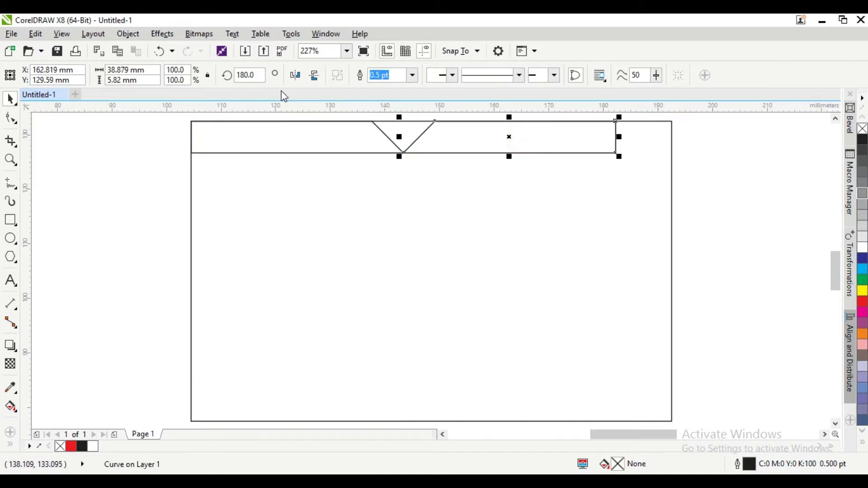
- Flip the copied strip vertically and shift it left, leaving a narrow slanted gap beside the original strip
left_click(315, 75)
left_click_drag(468, 131, 453, 133)
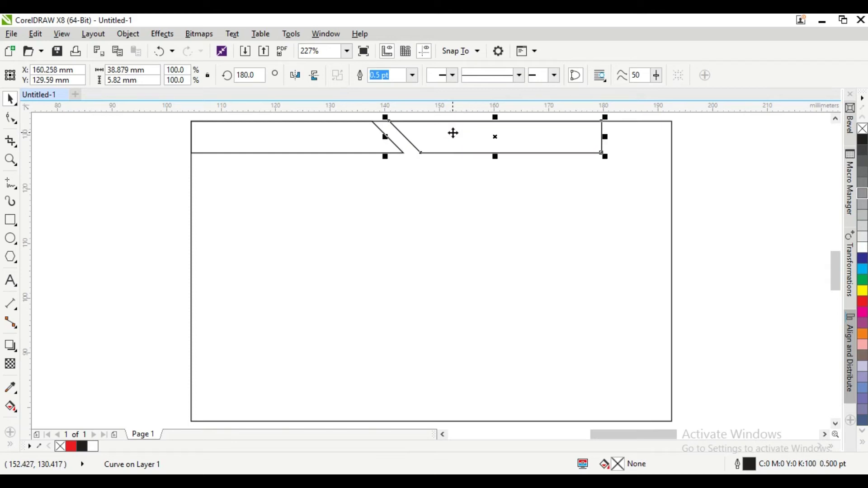
left_click(453, 132)
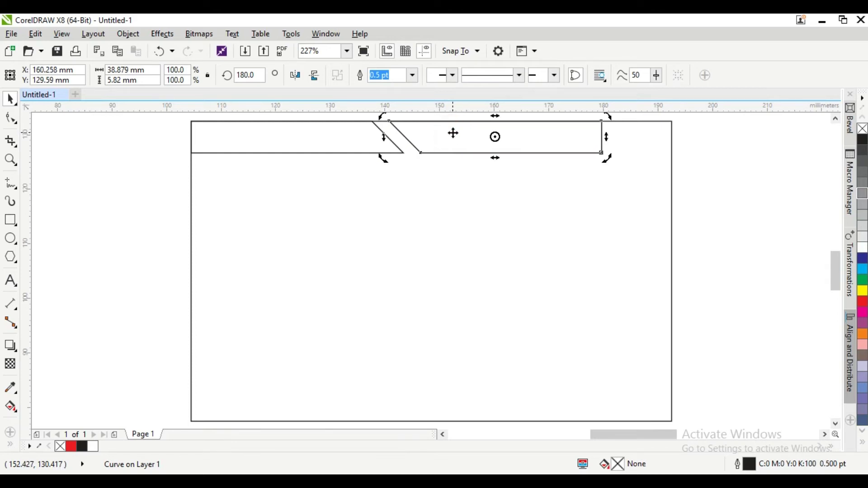
- Extend the copied strip's right end to the card's right edge by moving its end nodes
left_click(11, 118)
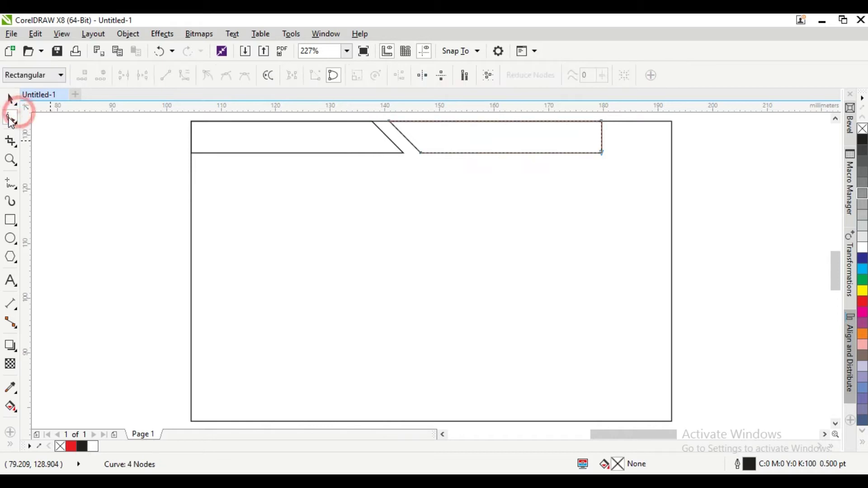
left_click_drag(572, 120, 671, 154)
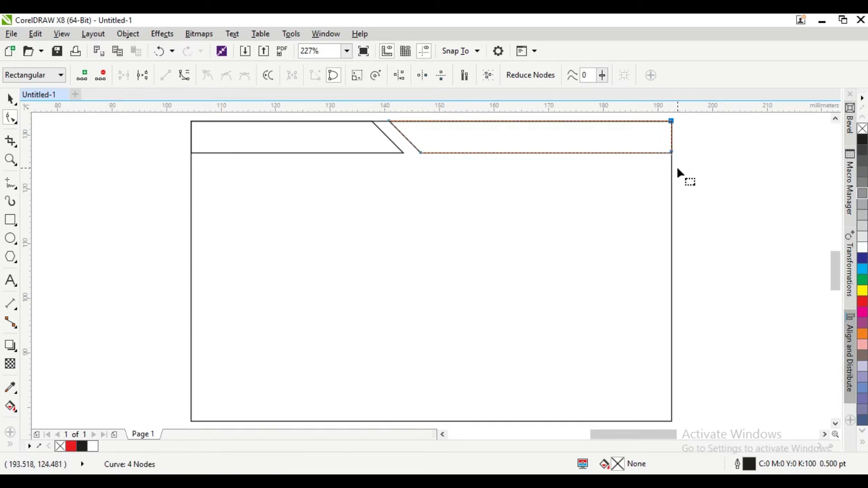
key("space")
key("ctrl+a")
left_click(713, 173)
- Nudge the two nodes at the right strip's slanted end about 1.6 mm left to narrow the gap between the strips
left_click(484, 152)
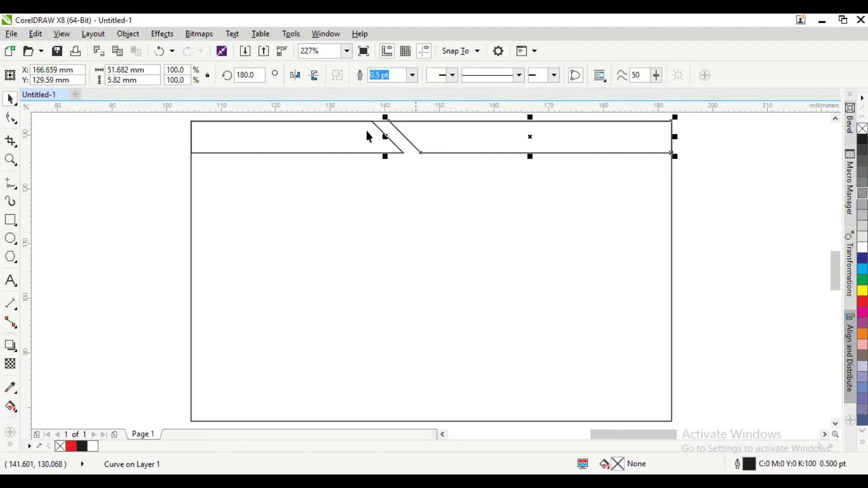
left_click(11, 118)
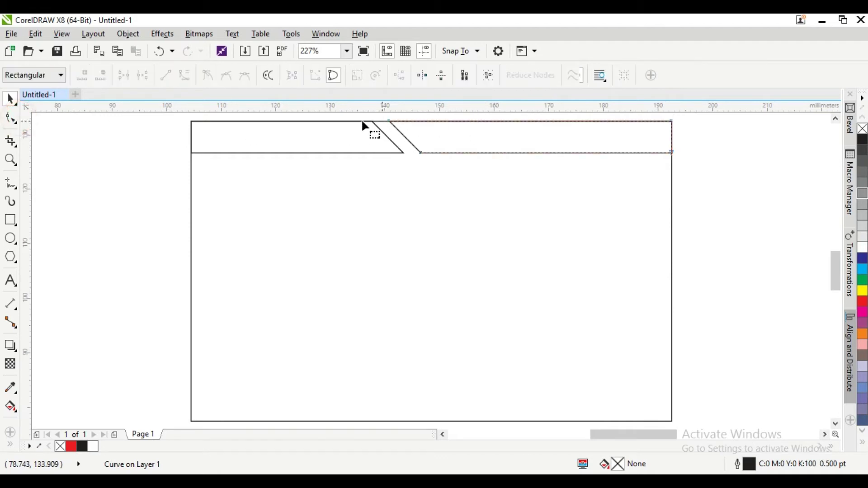
left_click_drag(358, 112, 459, 201)
key("Left")
key("Left")
key("Left")
key("Left")
key("Left")
key("Left")
key("Left")
key("Left")
key("Left")
key("Left")
key("Left")
key("Left")
key("Left")
key("Left")
key("Left")
key("Left")
key("Left")
key("Left")
key("Left")
key("Left")
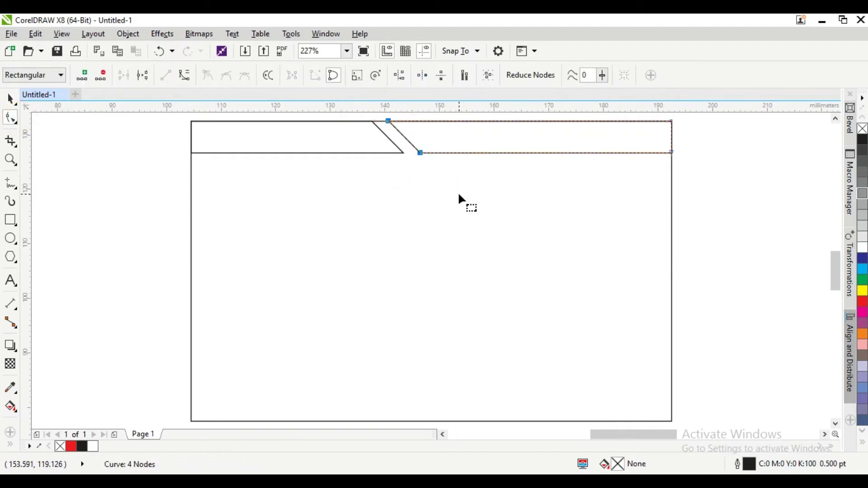
key("Right")
key("Right")
key("Right")
key("Right")
- Raise the right strip's two bottom nodes by about 2 mm to make that strip thinner
left_click_drag(400, 132, 719, 188)
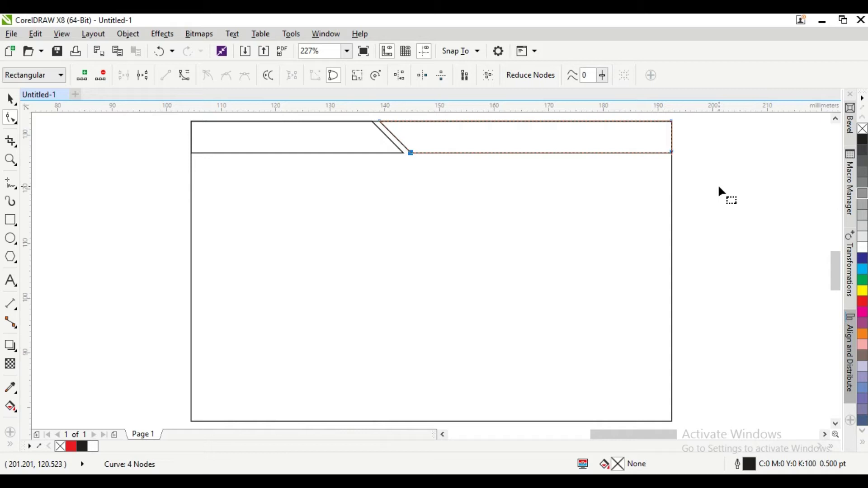
key("Up")
key("Up")
key("Up")
key("Up")
key("Up")
key("Up")
key("Up")
key("Up")
key("Up")
key("Up")
key("Up")
key("Up")
key("Up")
key("Up")
key("Up")
key("Up")
key("Up")
key("Up")
key("Up")
key("Up")
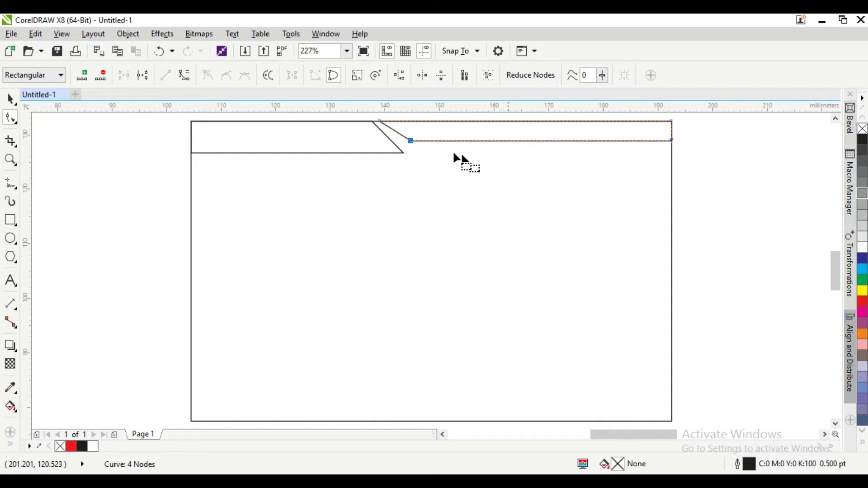
- Nudge the right strip's lower node at its slanted end left until that edge runs parallel to the left strip's slant
left_click(420, 138)
key("Left")
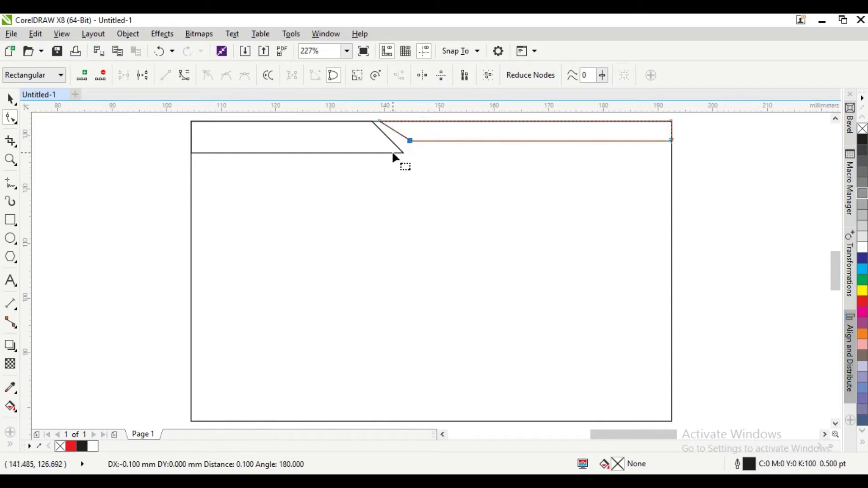
key("Left")
key("Left")
key("Left")
key("Left")
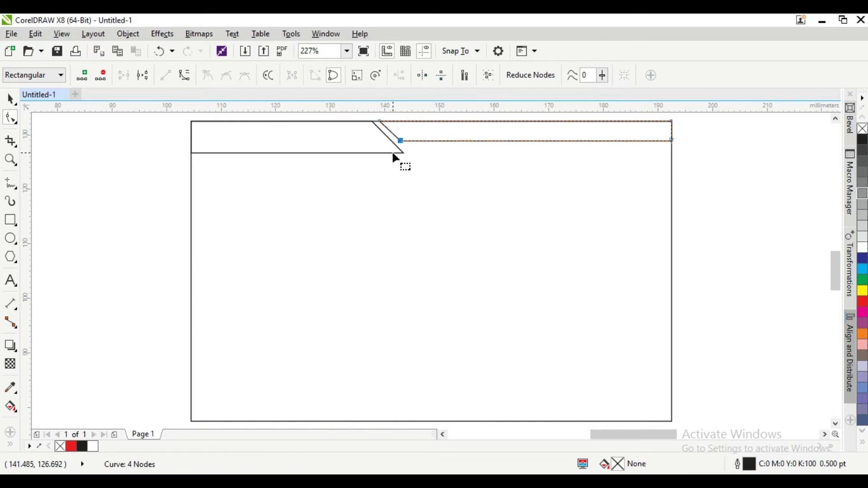
key("space")
left_click(166, 159)
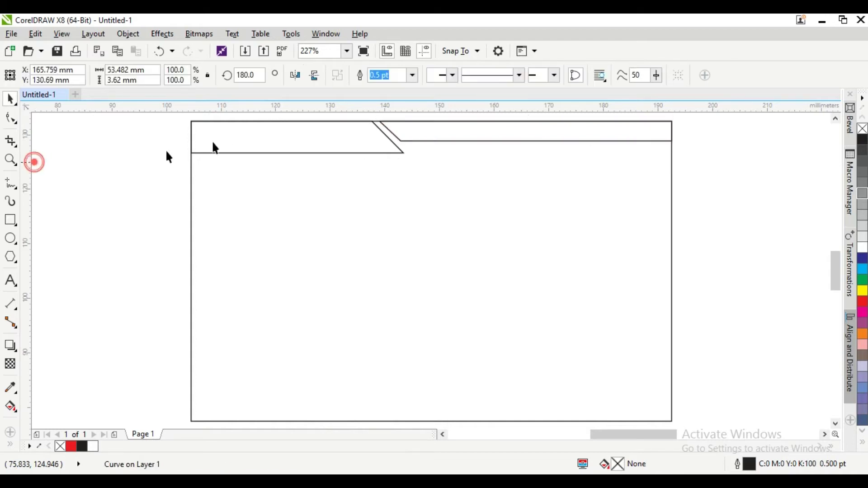
- Group the two slanted strips along the card's top edge
left_click(256, 146)
left_click(463, 133, "shift")
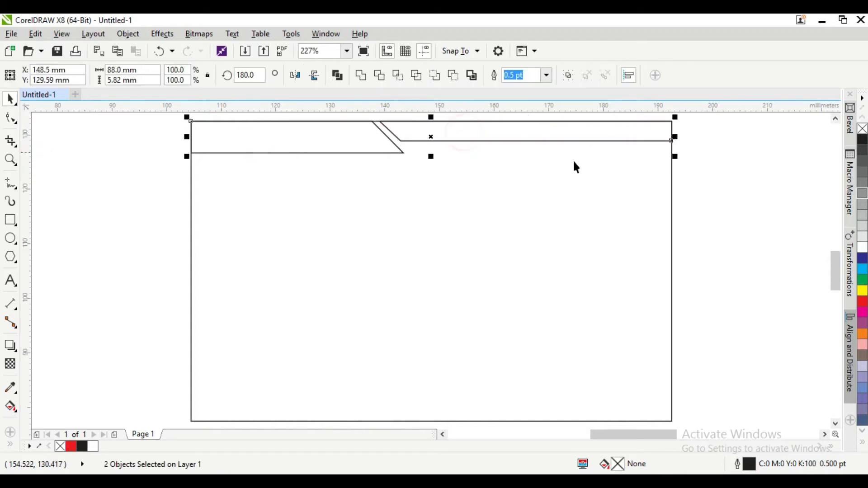
key("ctrl+g")
left_click(697, 145)
left_click(567, 136)
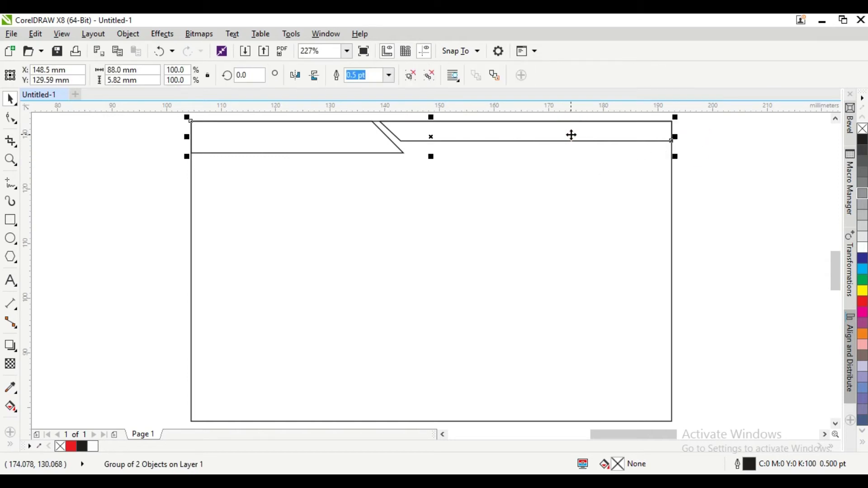
left_click(571, 131)
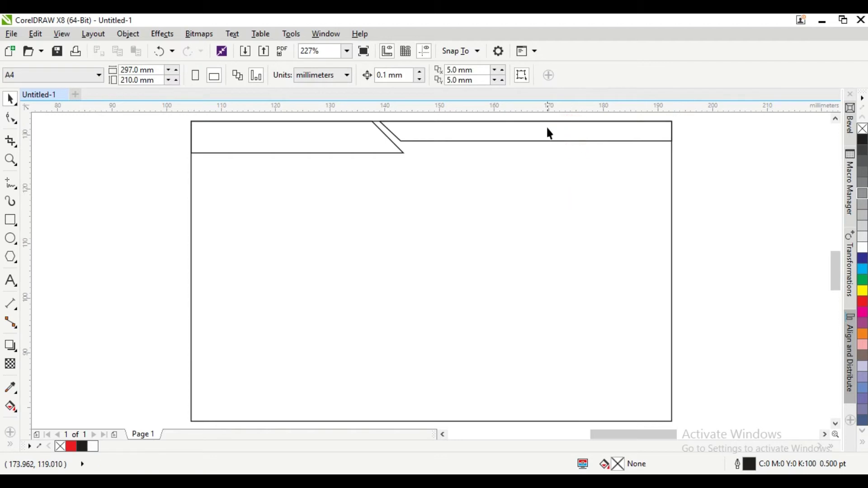
left_click(547, 132)
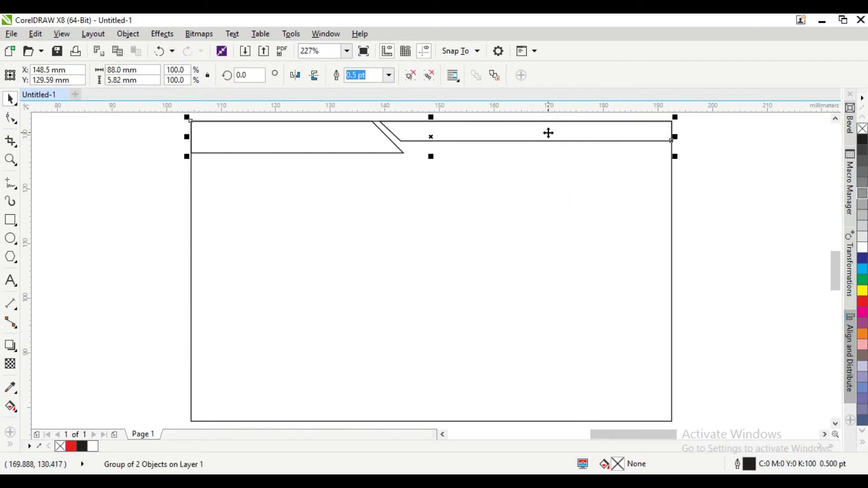
- Duplicate the strip group, move the copy to the card's middle and mirror it both horizontally and vertically
key("ctrl+d")
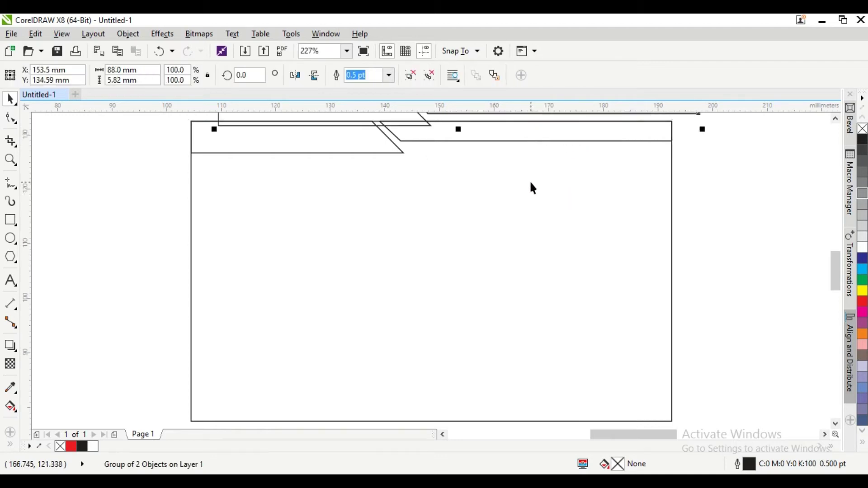
scroll(529, 180, "down", 3)
left_click_drag(515, 140, 503, 231)
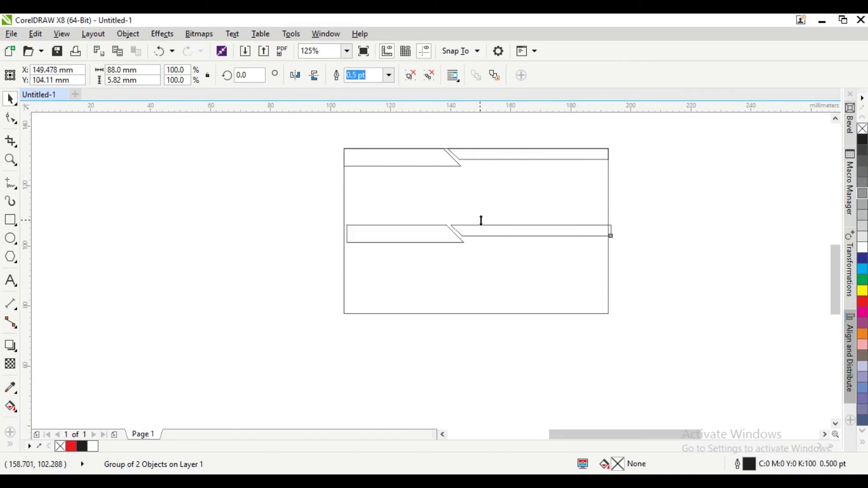
left_click(304, 79)
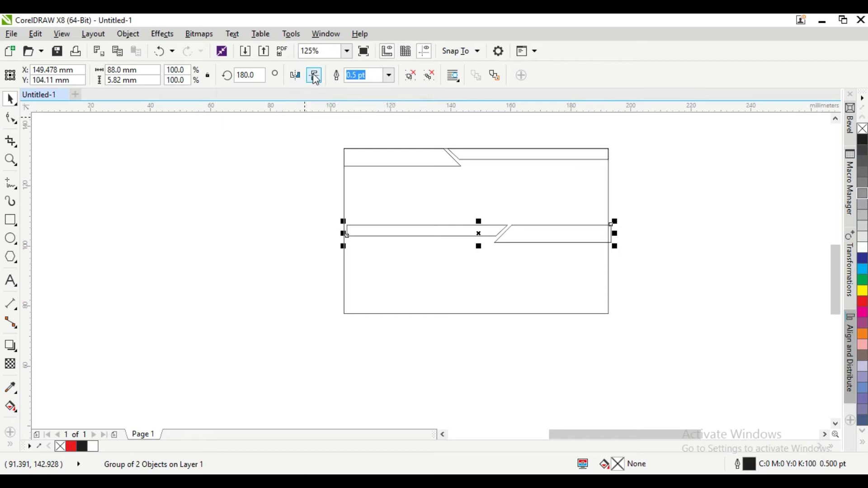
left_click(316, 78)
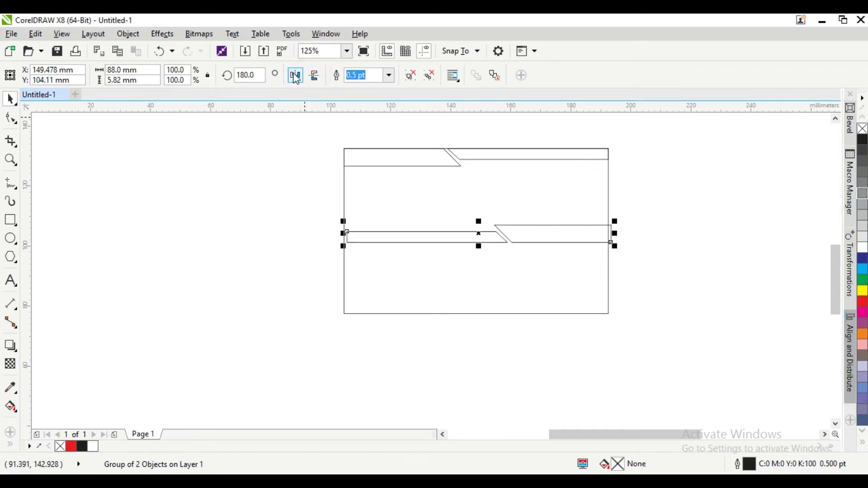
- Align the mirrored strip group with the card's bottom edge and sides
left_click(445, 288)
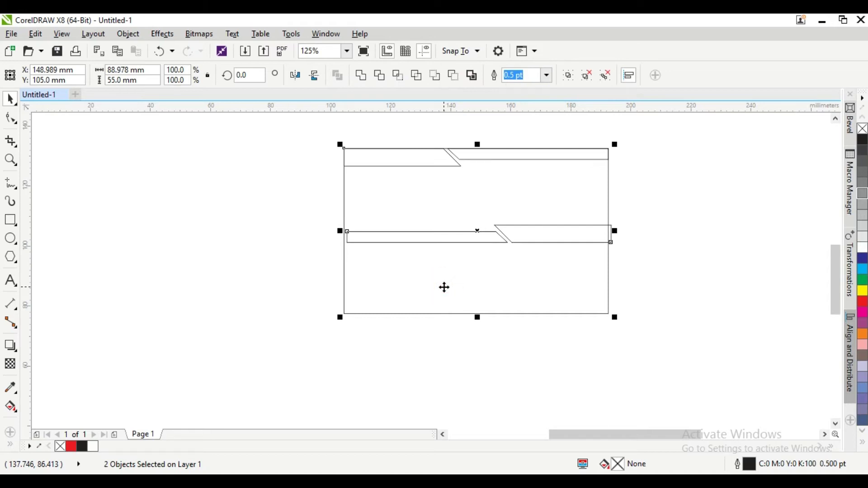
key("b")
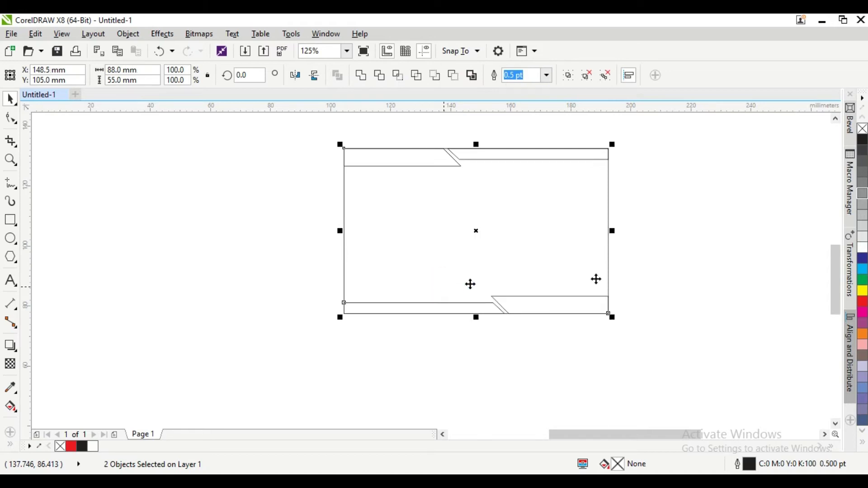
left_click(706, 260)
- Ungroup the top and bottom strip groups into four separate strips
left_click(553, 256)
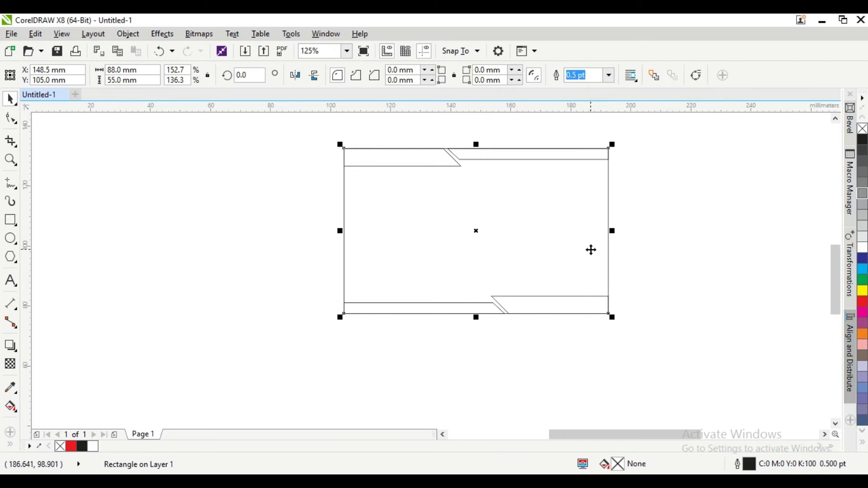
left_click(10, 159)
left_click(132, 75)
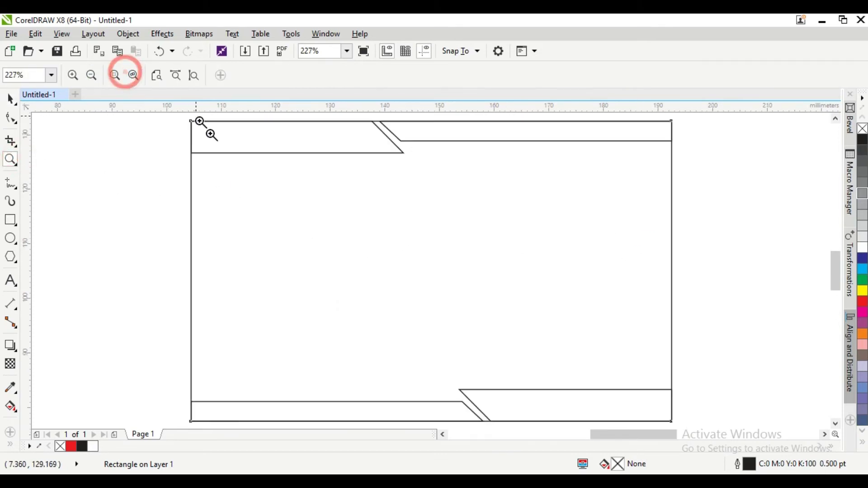
key("space")
left_click(331, 216)
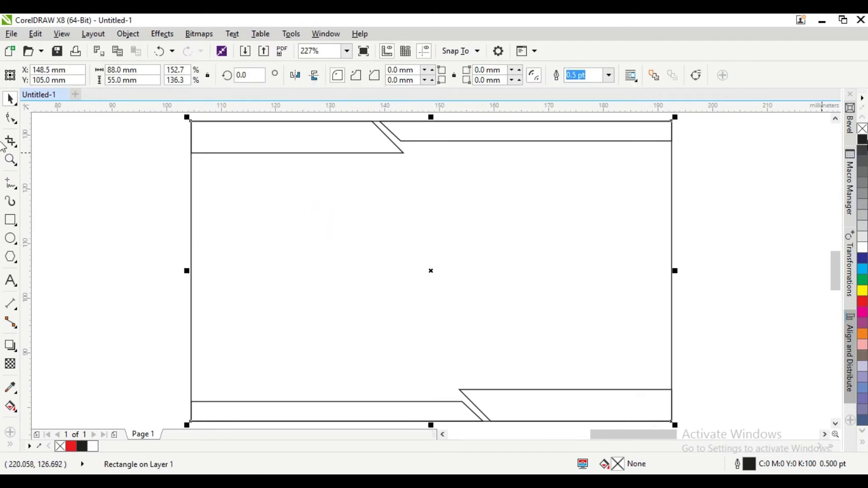
left_click(738, 185)
left_click(534, 140)
left_click(511, 410, "shift")
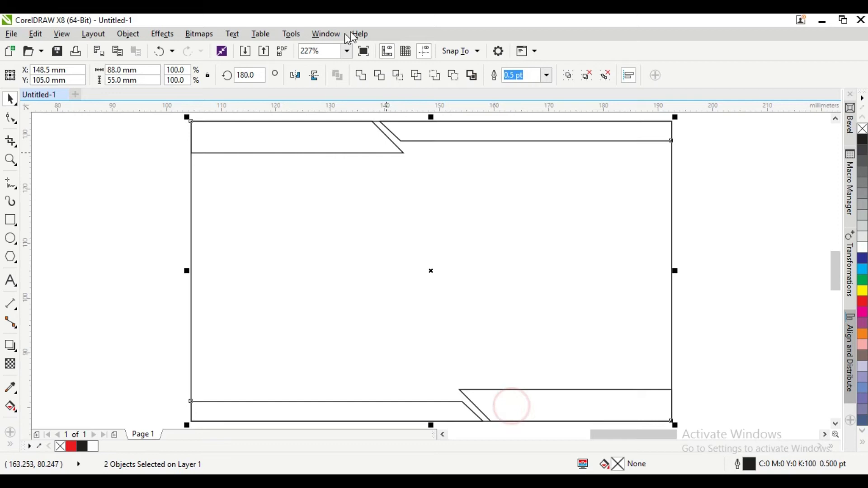
left_click(605, 75)
left_click(762, 155)
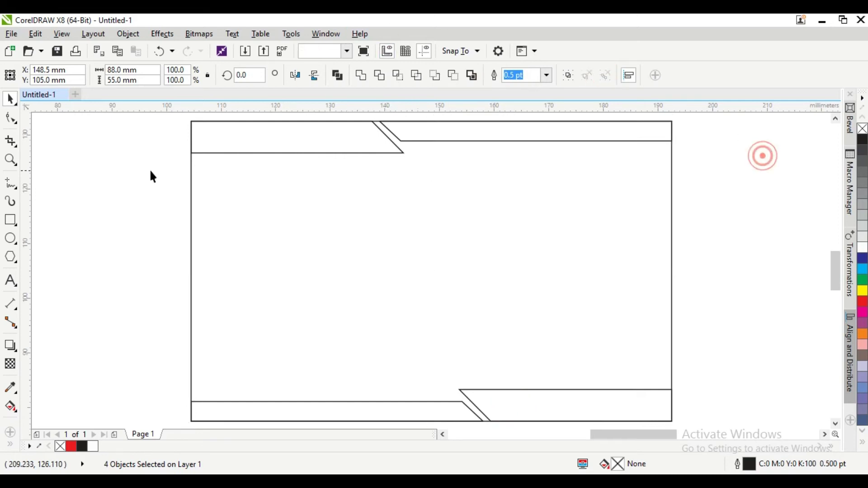
- Fill the card's top-left strip with light blue (C:40 M:0 Y:0 K:0) and its top-right strip with cyan
left_click(288, 140)
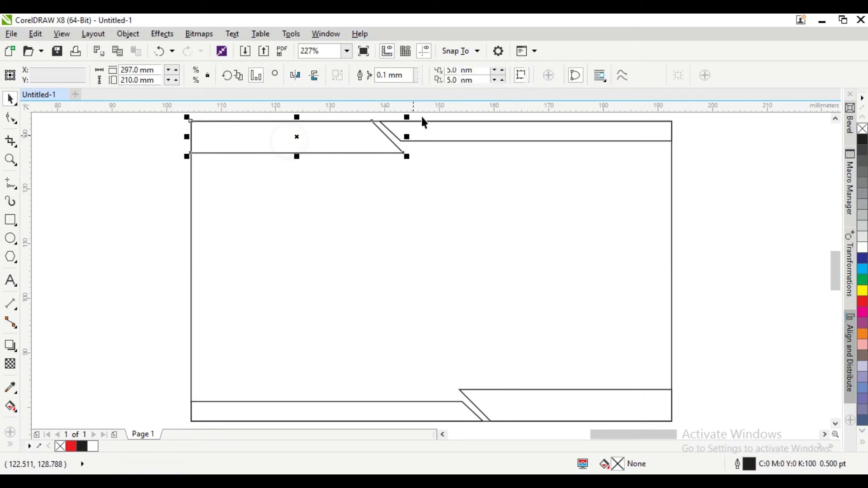
left_click(864, 440)
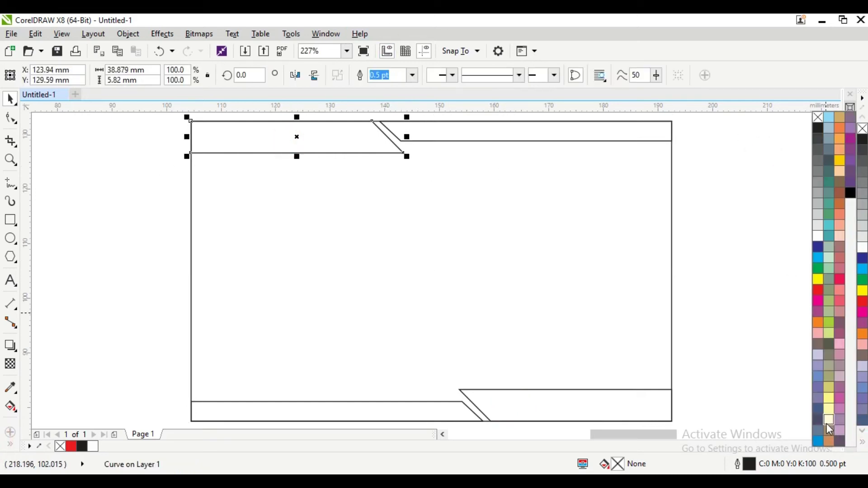
left_click(834, 123)
left_click(432, 126)
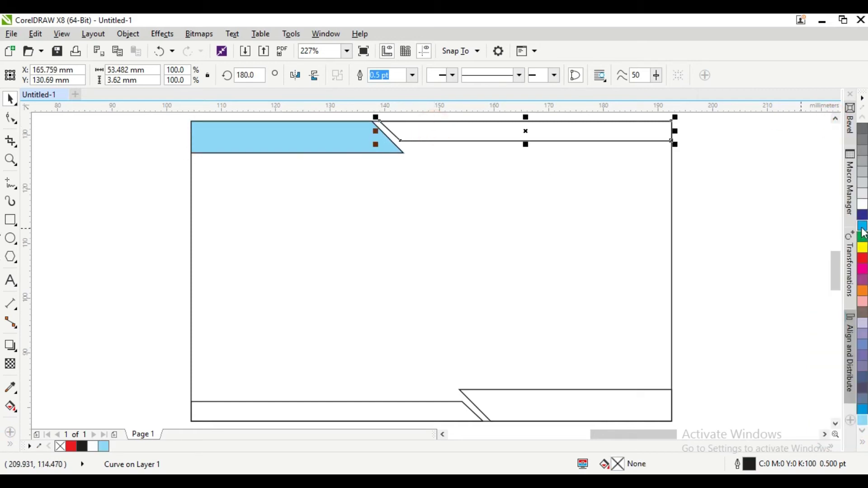
left_click(863, 228)
left_click(721, 220)
- Remove the outline from both strips along the card's top edge
left_click(333, 145)
left_click(458, 135, "shift")
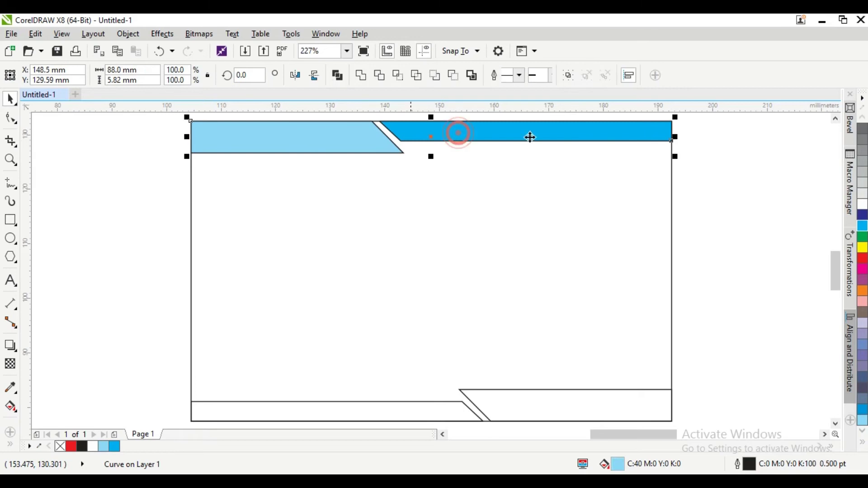
left_click(863, 445)
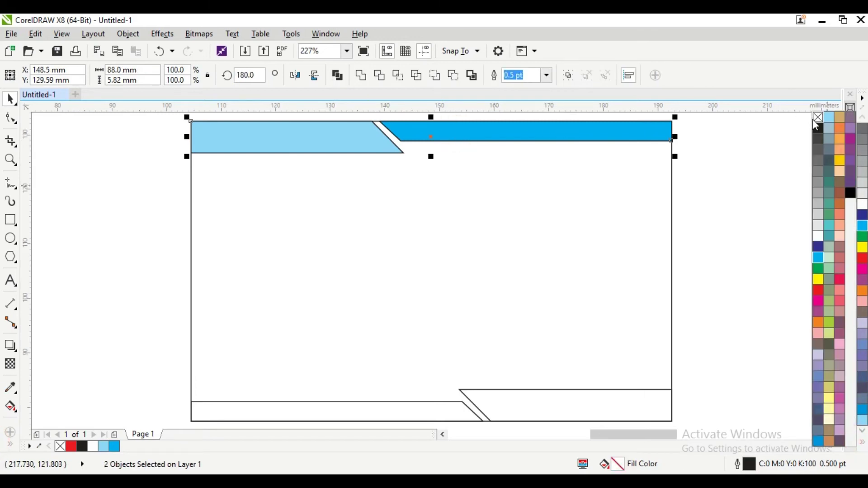
right_click(818, 117)
left_click(733, 332)
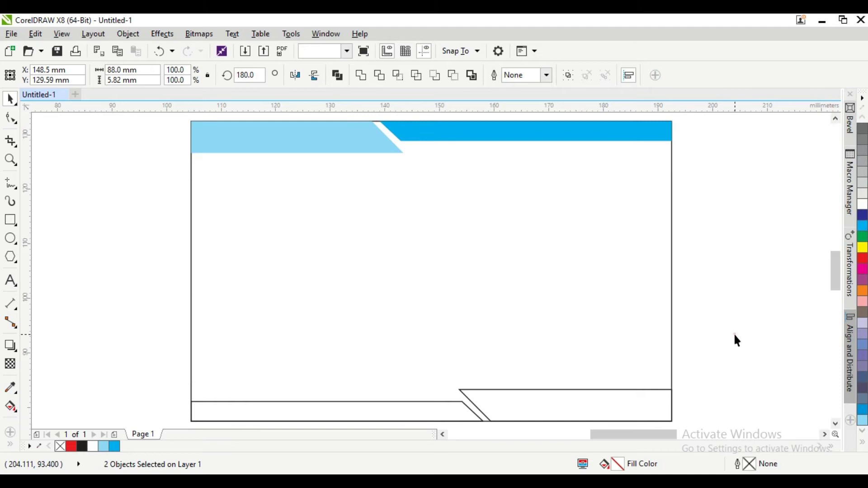
- Fill the card's bottom-left strip with cyan and its bottom-right strip with light blue (C:40 M:0 Y:0 K:0)
left_click(317, 414)
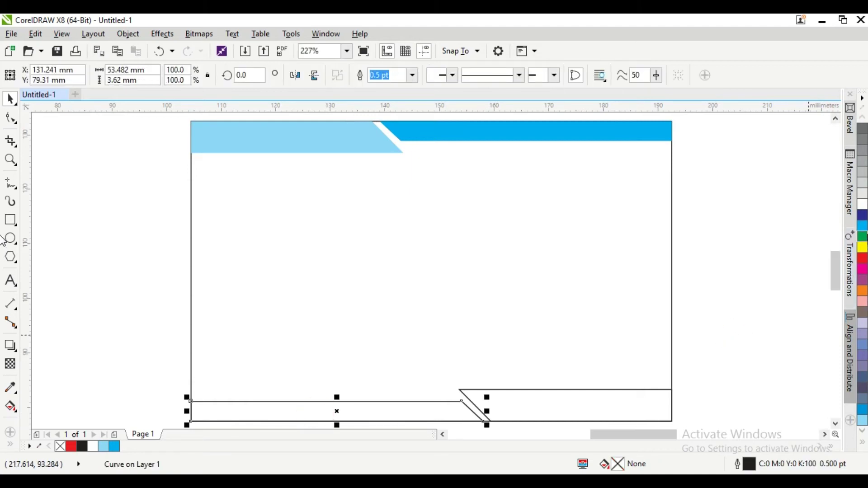
left_click(862, 225)
left_click(537, 409)
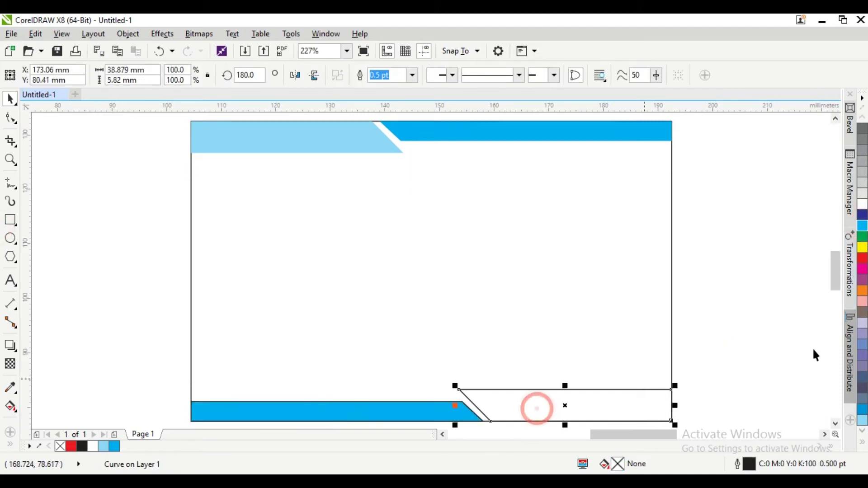
left_click(862, 420)
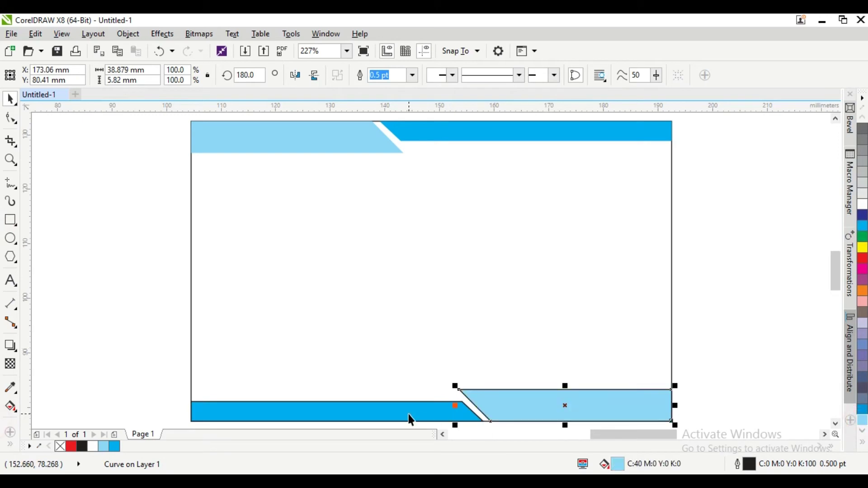
- Remove the outline from both strips along the card's bottom edge
left_click(409, 415, "shift")
left_click(863, 446)
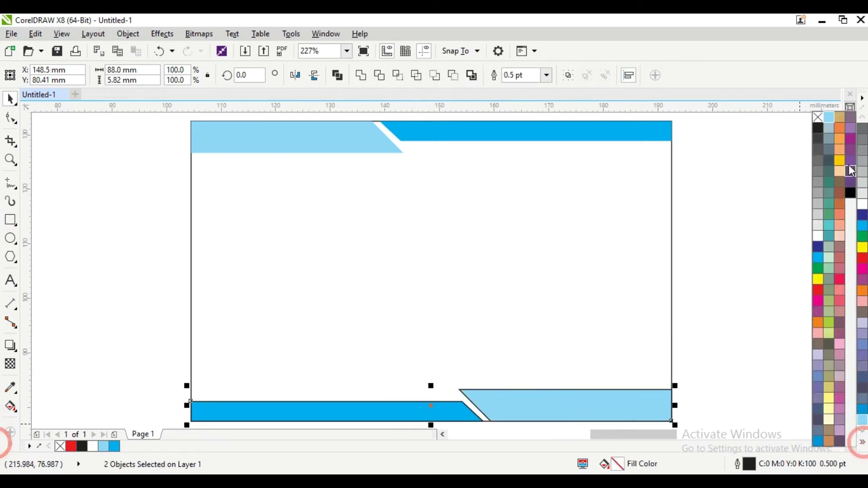
right_click(819, 117)
left_click(777, 213)
left_click(529, 291)
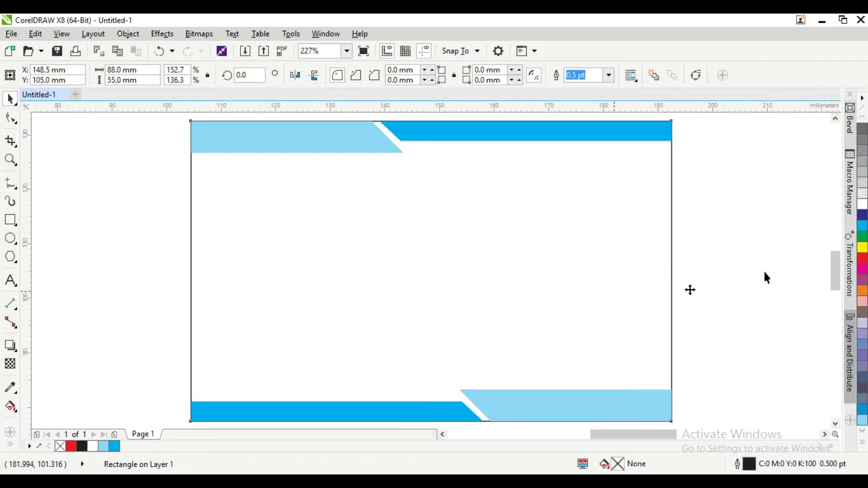
left_click(721, 315)
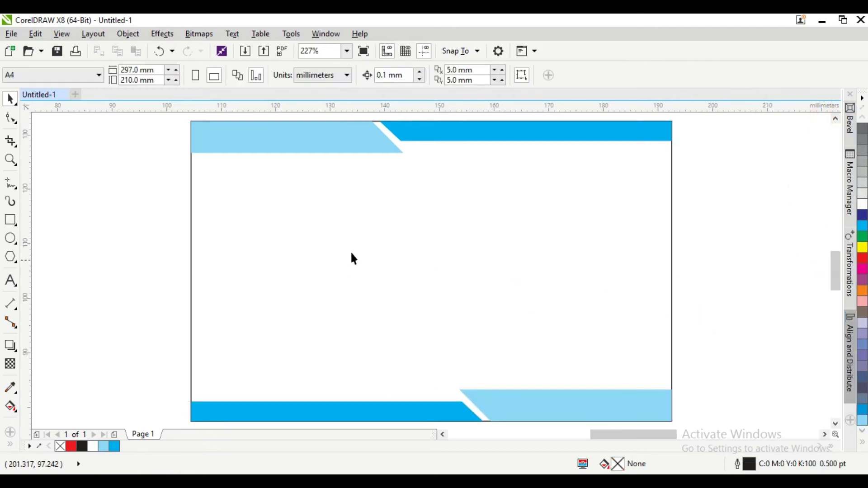
- Group the two coloured strips along the card's top edge
left_click(360, 136)
left_click(430, 135, "shift")
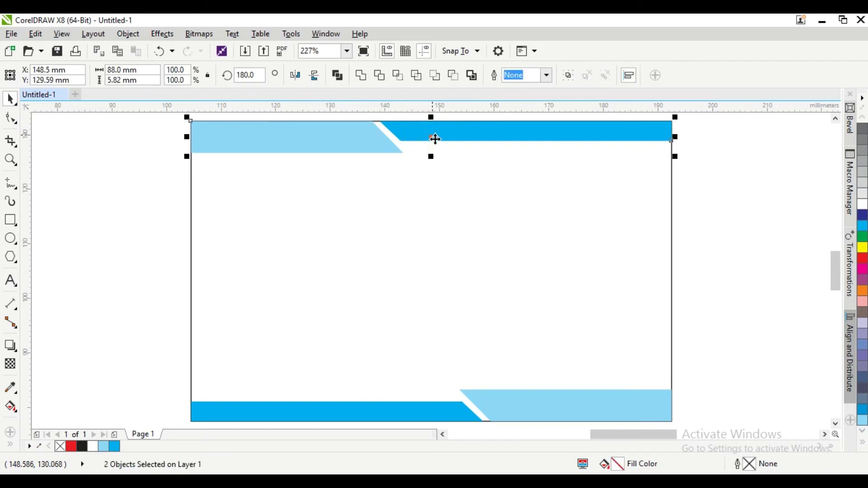
key("ctrl+g")
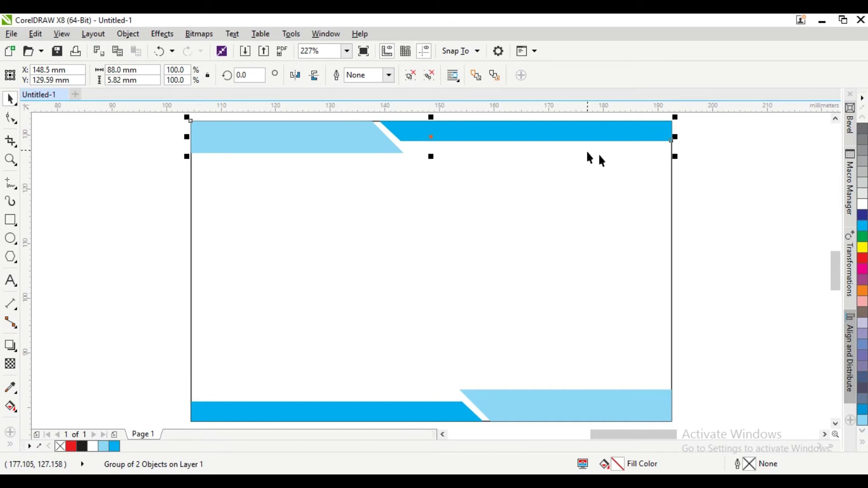
left_click(694, 159)
- Try shifting the grouped top strips and filling them with blue (C:100 M:20 Y:0 K:0), undoing each change
left_click_drag(620, 133, 624, 145)
key("ctrl+z")
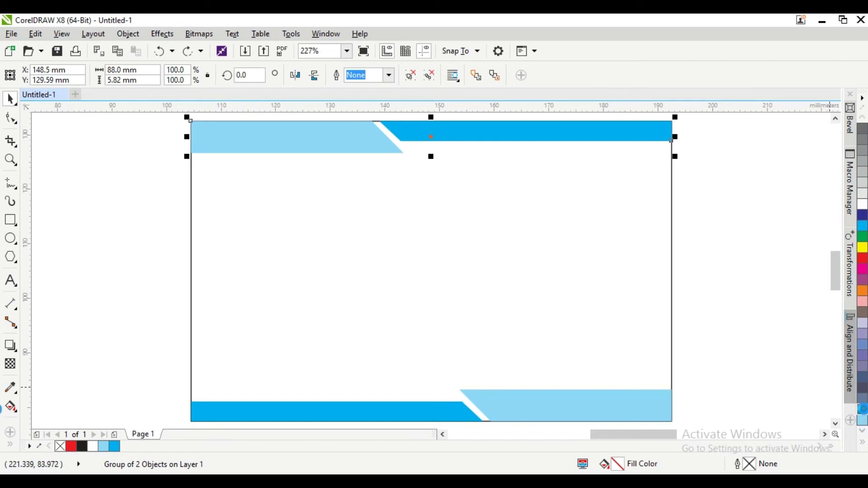
left_click(865, 414)
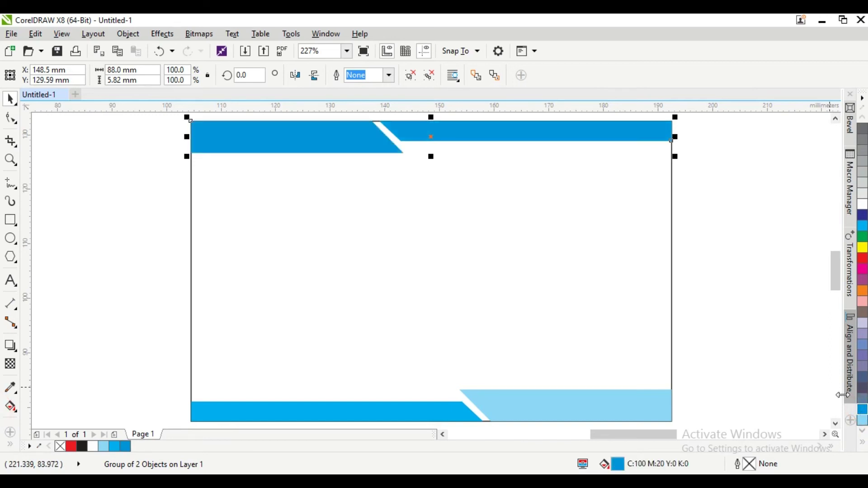
key("ctrl+z")
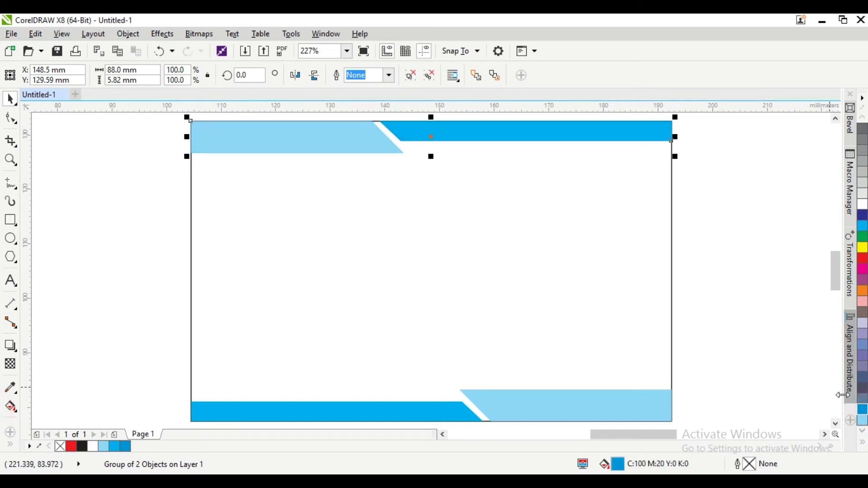
- Shift the darker blue copy of the grouped top strips down 0.5 mm as a thin edge below the originals
key("Down")
key("Down")
key("Down")
key("Down")
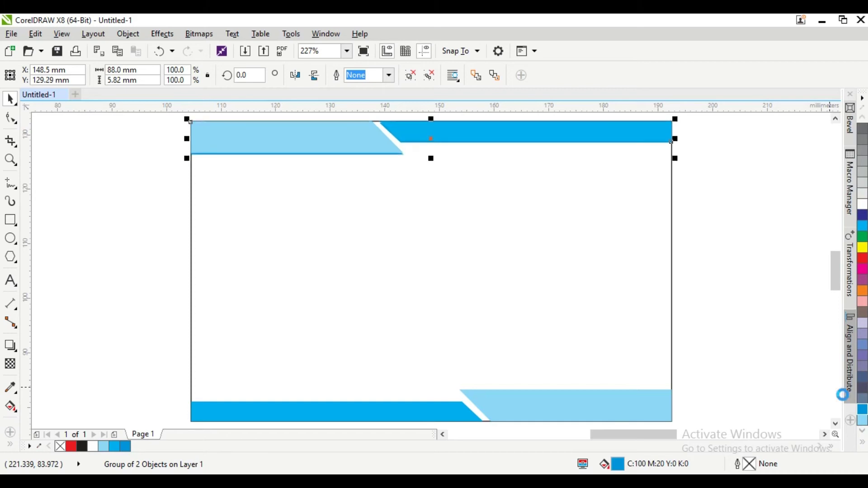
key("Down")
key("Down")
key("Up")
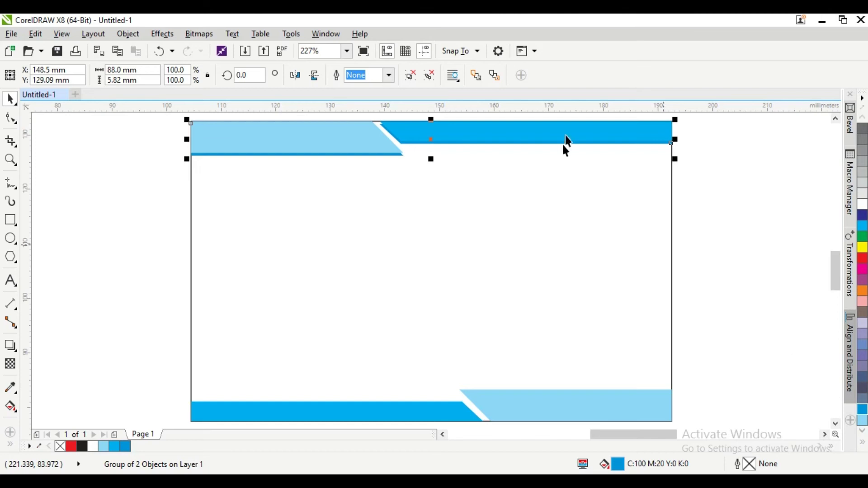
- Group the top strips together with their darker blue copy
left_click(102, 151)
left_click_drag(182, 120, 763, 194)
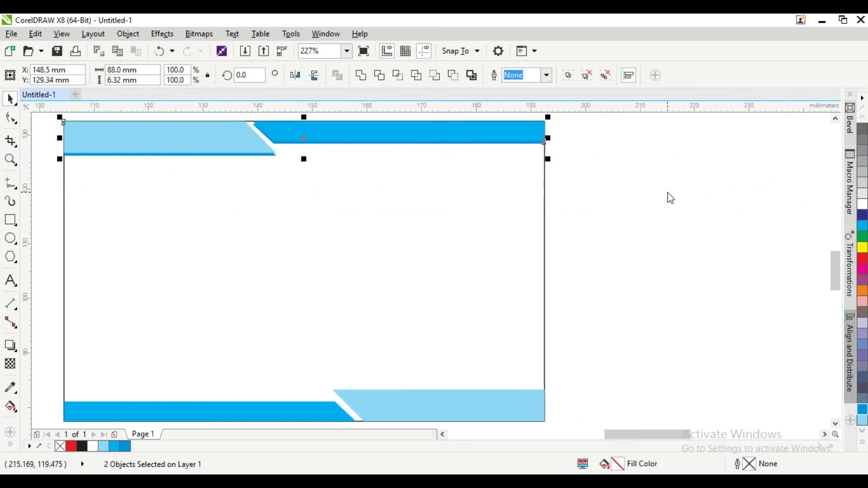
key("ctrl+g")
- Place a duplicate of the top strip group lower on the card and delete the old strips along the bottom edge
scroll(591, 186, "down", 3)
left_click_drag(550, 164, 563, 216)
left_click_drag(294, 273, 638, 370)
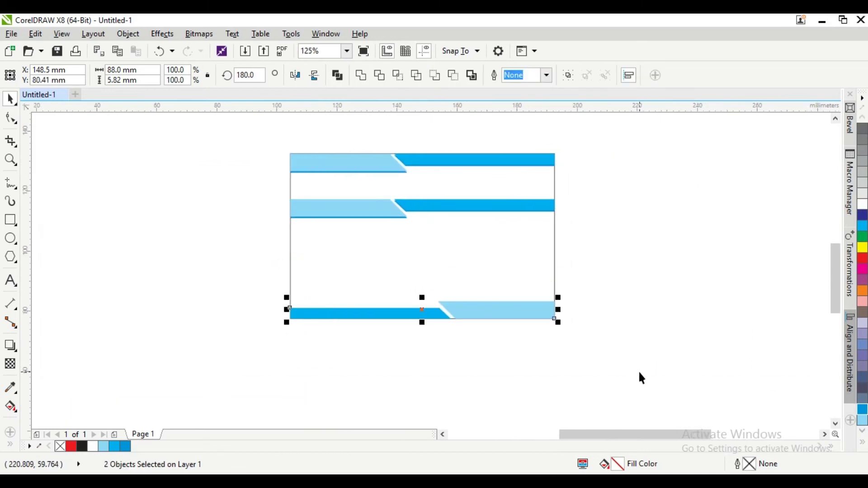
key("Delete")
- Mirror the duplicated strip group vertically and horizontally and align it with the card rectangle's bottom edge
left_click(427, 208)
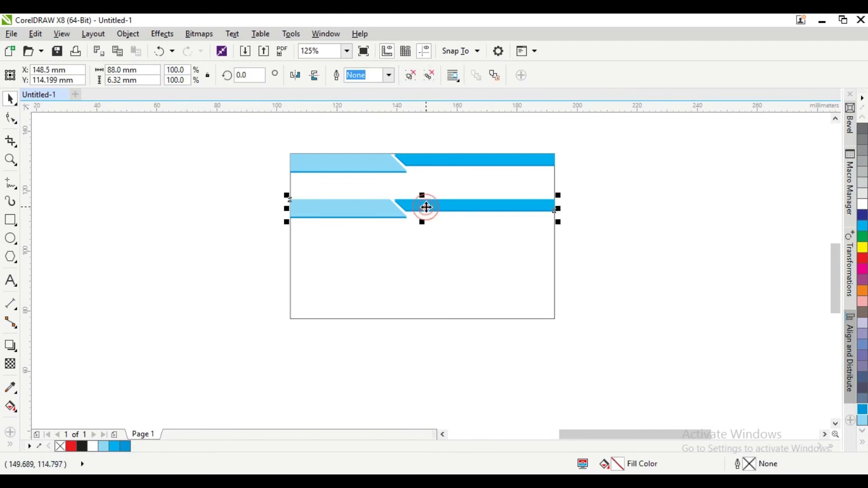
left_click(299, 76)
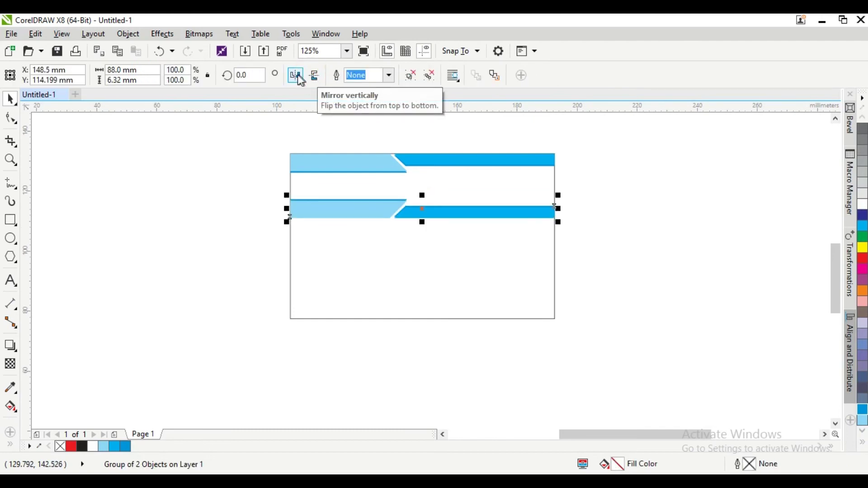
left_click(294, 75)
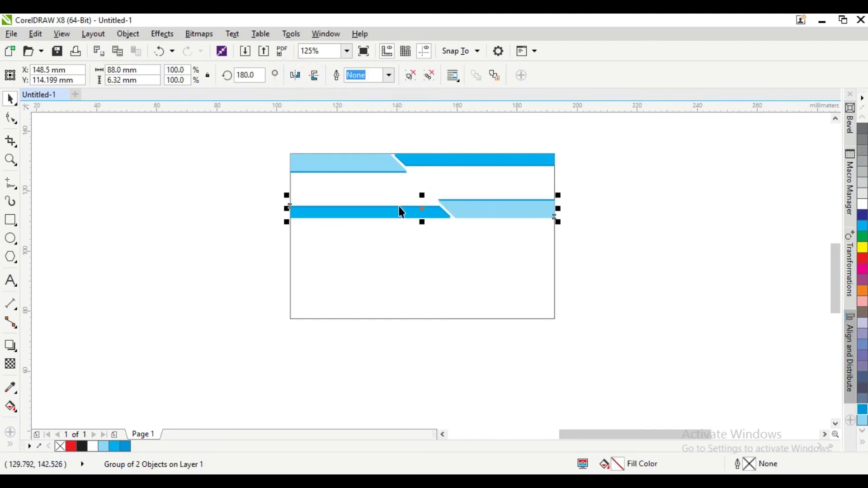
left_click(389, 271, "shift")
key("b")
- Remove the outline of the 88 × 55 mm card rectangle
left_click(460, 242)
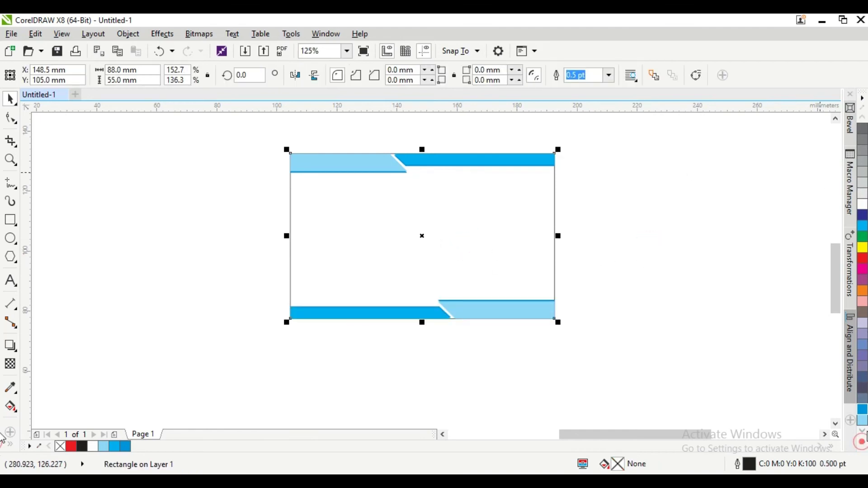
left_click(861, 443)
left_click(819, 118)
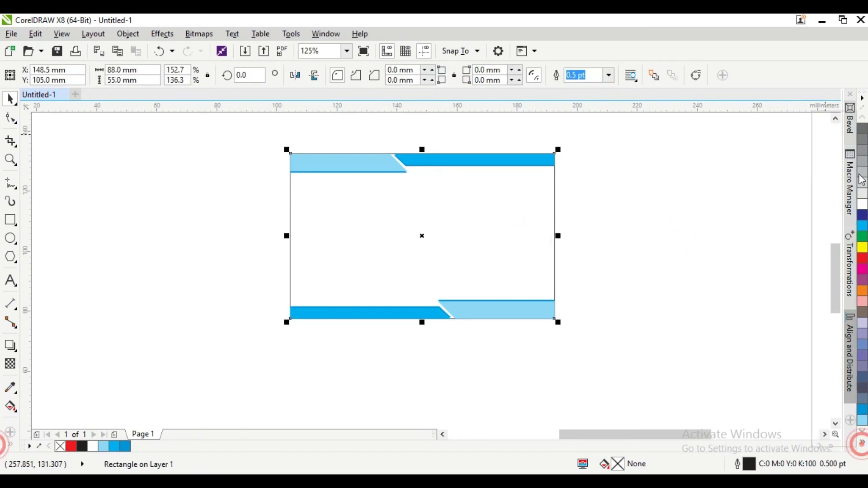
left_click(863, 443)
left_click(823, 122)
- Group the card rectangle with the top and bottom strip groups
left_click(609, 224)
key("ctrl+a")
key("ctrl+g")
left_click(645, 236)
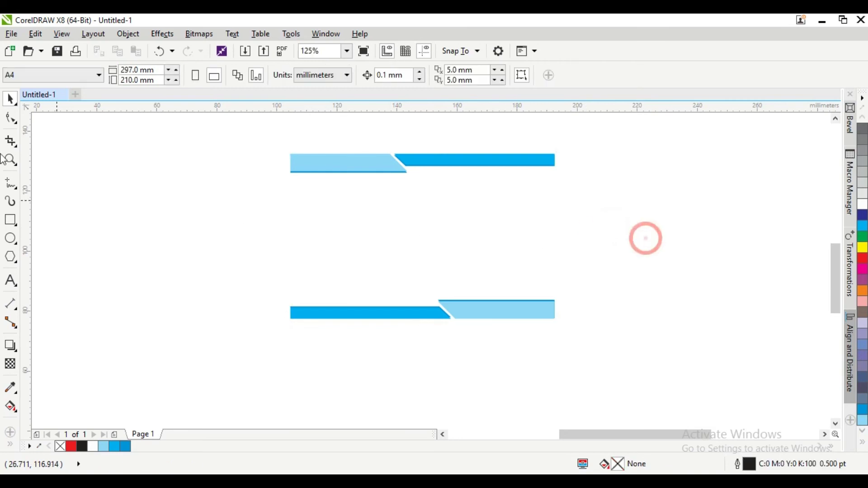
- Give the card rectangle inside the group a dark grey outline
left_click(12, 159)
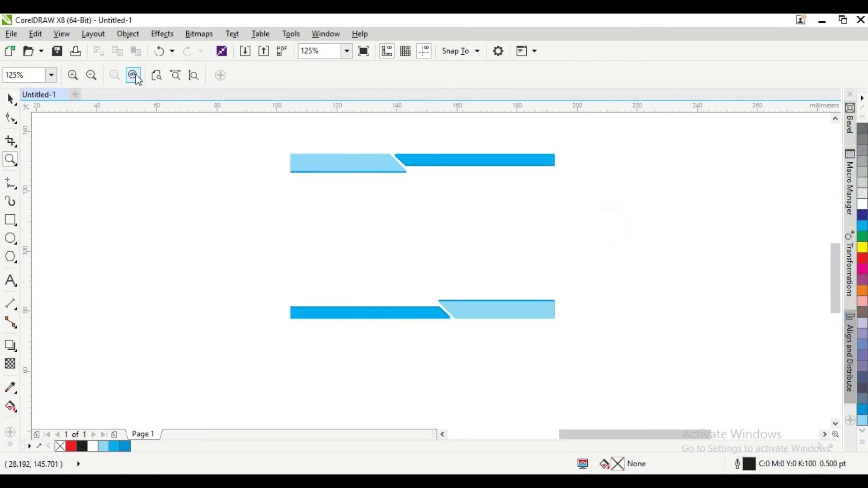
left_click(134, 75)
left_click(13, 101)
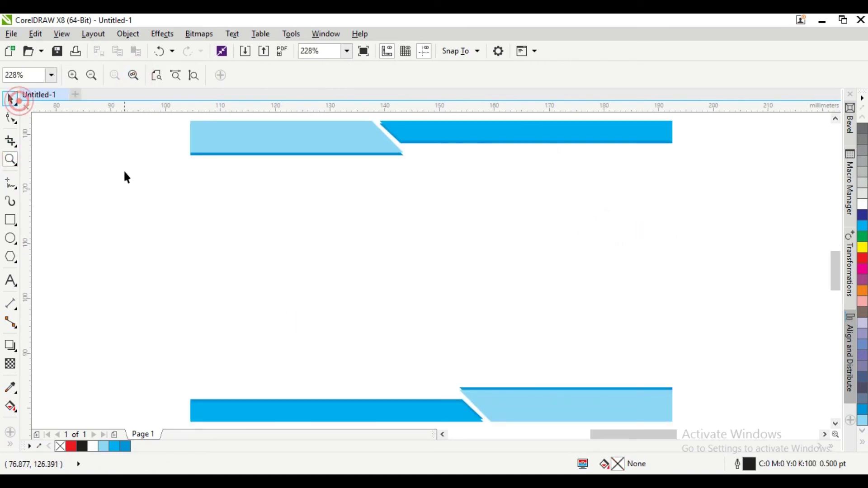
left_click(371, 244)
left_click(512, 249, "ctrl")
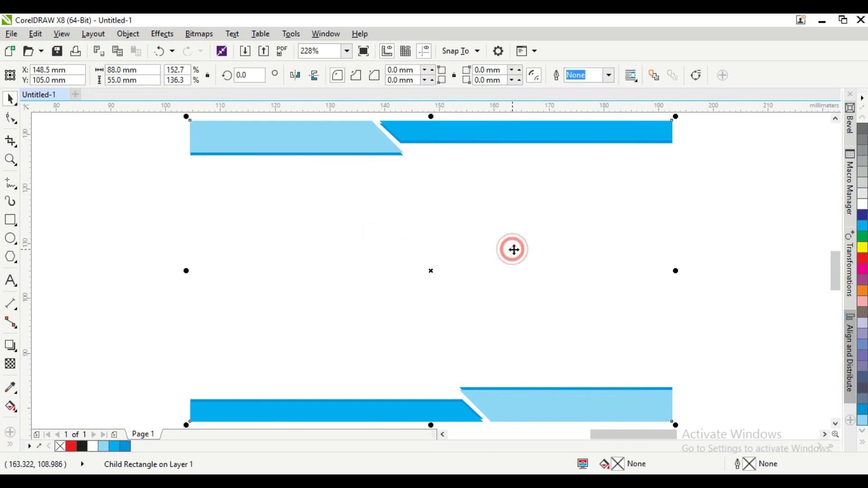
right_click(864, 140)
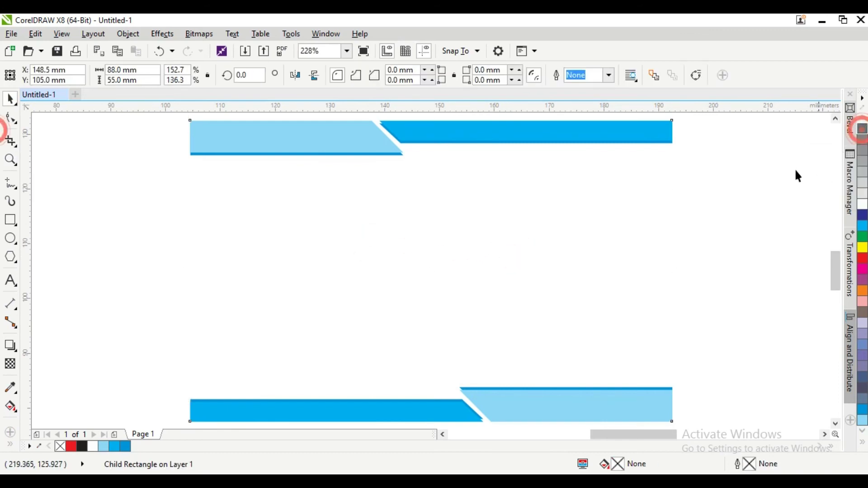
left_click(519, 235)
left_click(519, 235)
left_click(753, 227)
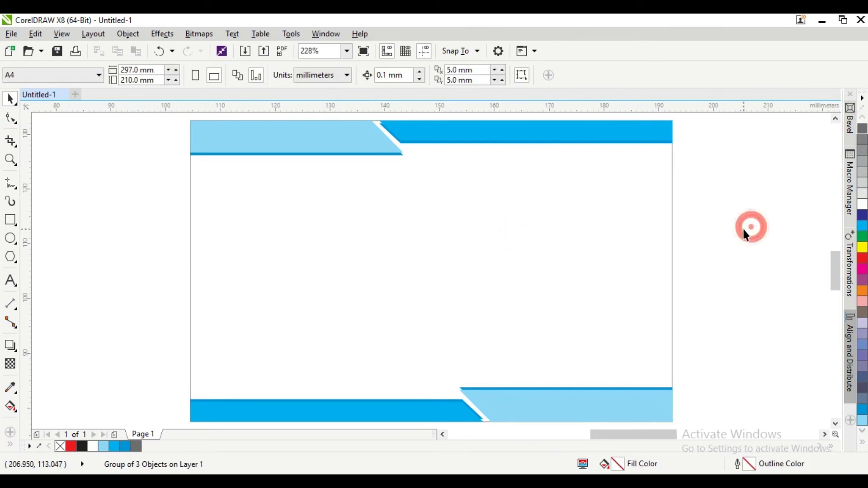
- Add the artistic text "Company Logo" in 24 pt Arial on the card
left_click(11, 281)
left_click(326, 263)
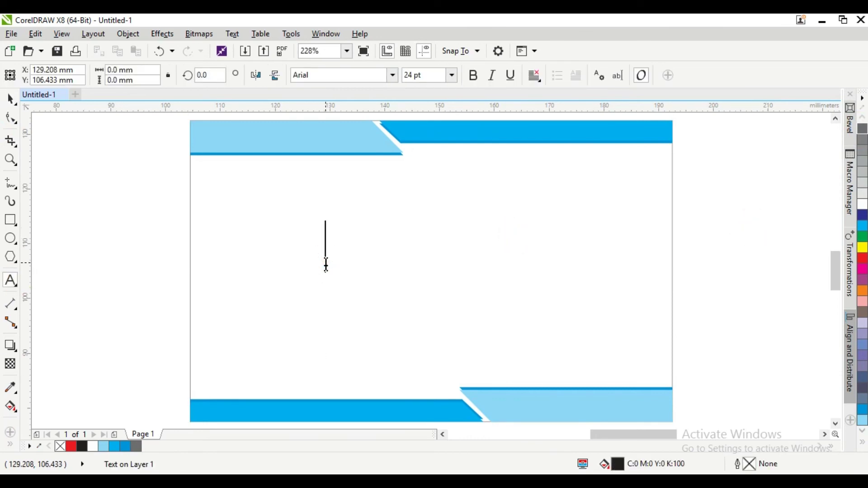
type("Logo")
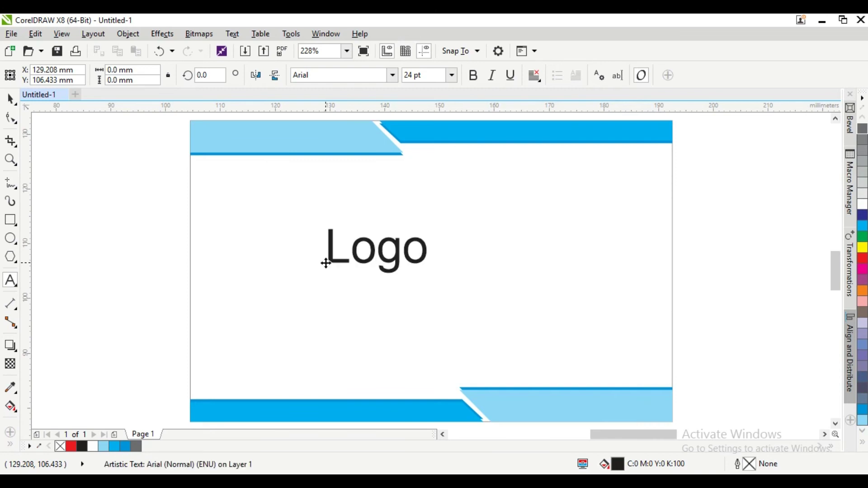
double_click(325, 262)
left_click(326, 264)
type("Company")
key("ctrl+space")
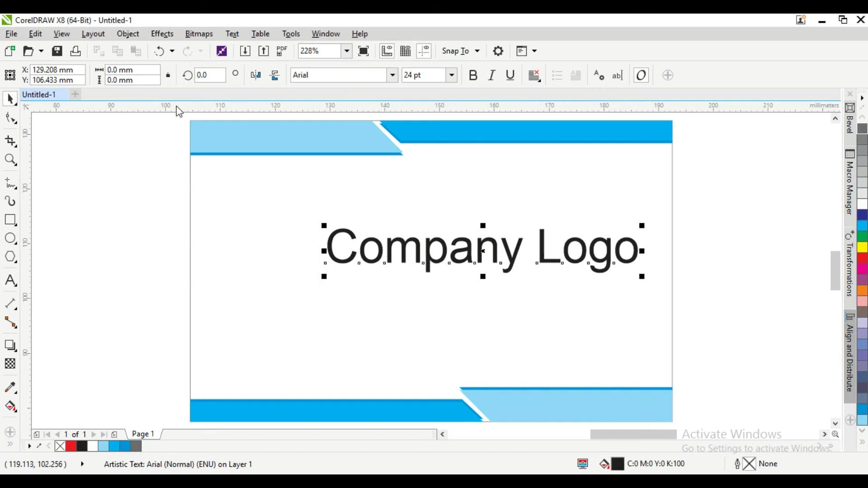
- Set the "Company Logo" text in Microsoft PhagsPa, shrink it to about 7.2 pt and place it below the light blue top strip
left_click(392, 76)
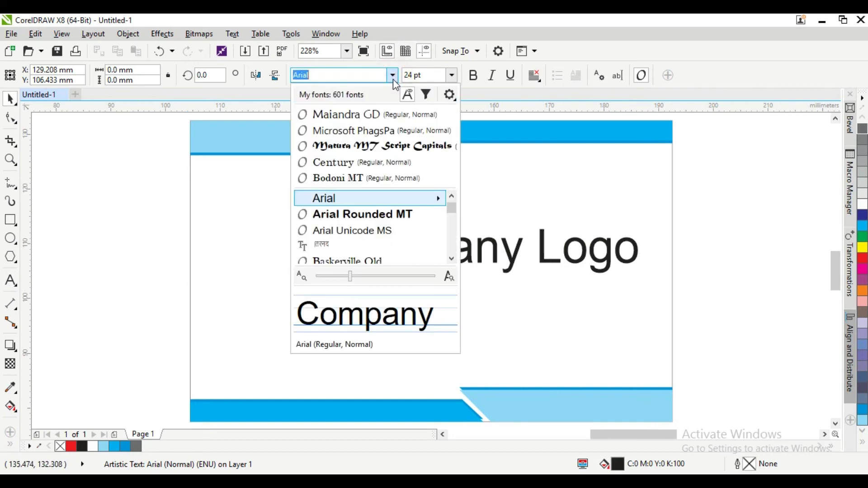
left_click(370, 131)
left_click_drag(639, 279, 320, 198)
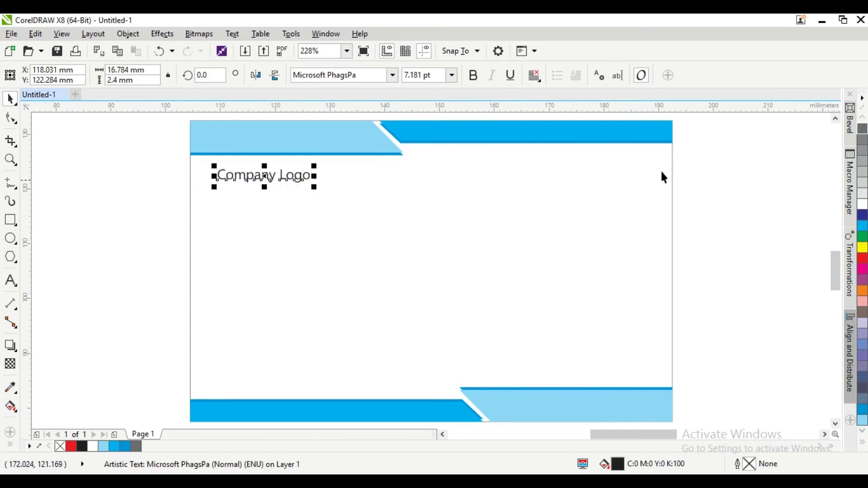
- Place a copy of the "Company Logo" text level with it near the card's upper-right corner
left_click(714, 164)
left_click(290, 175)
left_click_drag(264, 175, 584, 176)
right_click(584, 176)
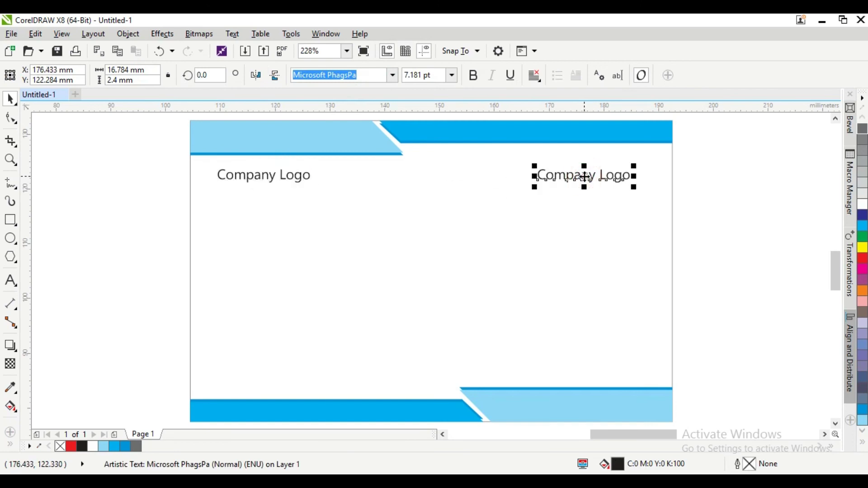
- Replace the upper-right copy's text with the two lines "Your Nme" and "Mob. :"
double_click(585, 176)
key("ctrl+a")
type("Yo")
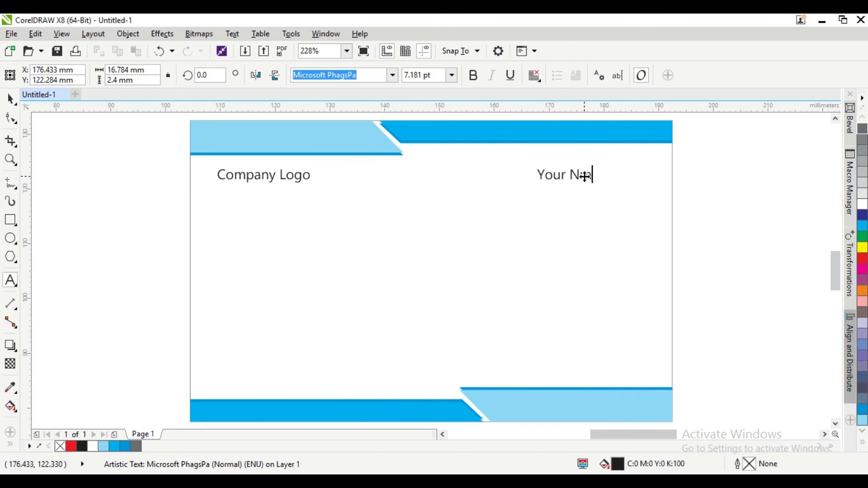
type("MOb.")
left_click(584, 176)
key("ctrl+space")
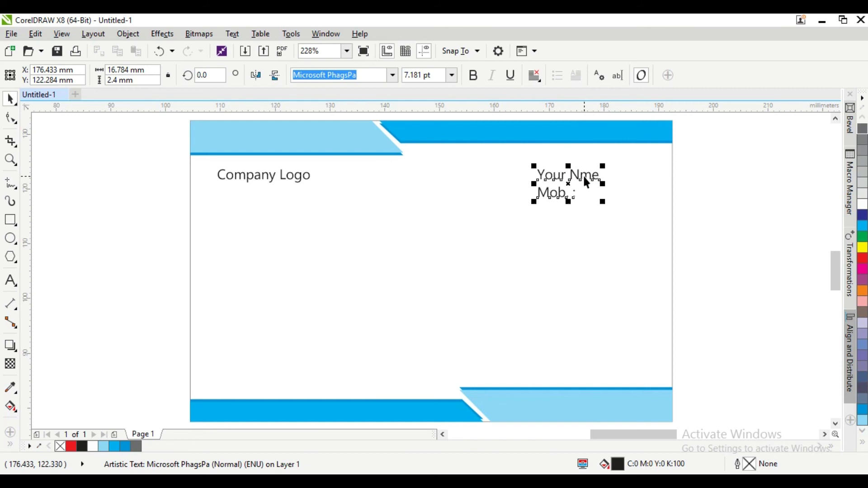
- Move the contact text block up beneath the cyan top strip and correct its first line to "Your Name"
left_click_drag(569, 183, 544, 165)
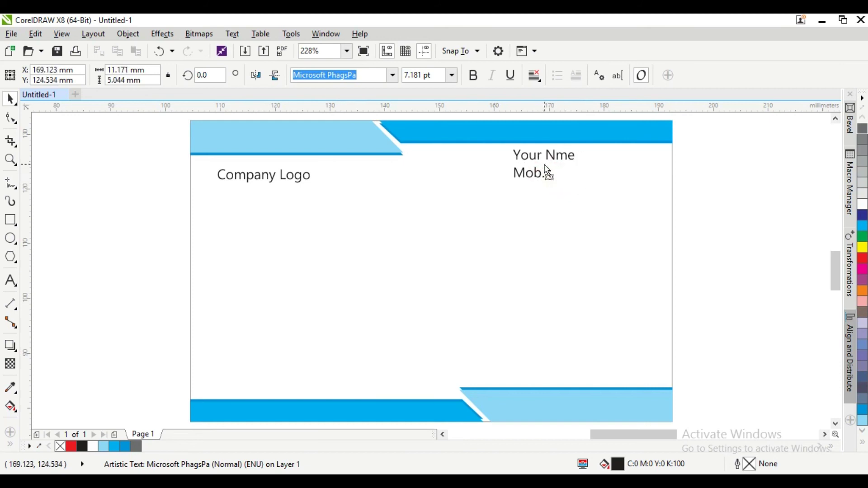
double_click(558, 155)
type("a")
key("ctrl+space")
left_click(686, 184)
- Place a copy of the "Company Logo" text at the centre of the card
left_click(531, 155)
left_click(239, 174)
left_click_drag(238, 174, 408, 271)
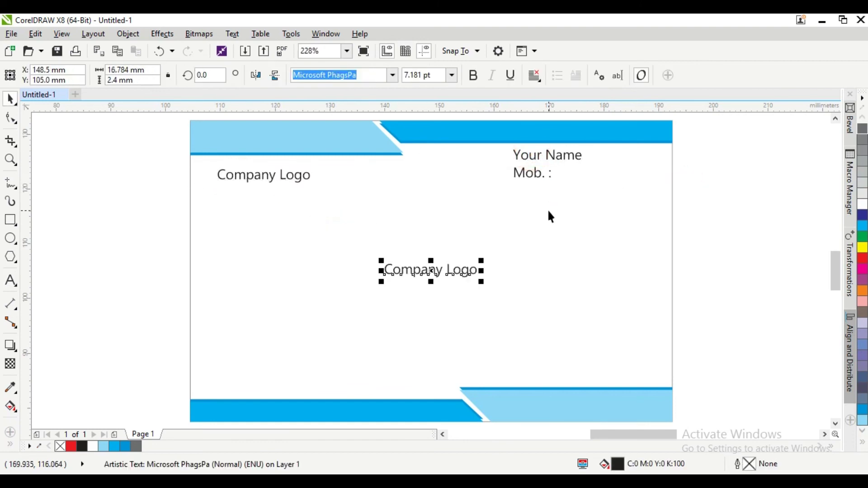
- Change the centred text to "Company Name" and enlarge it to about 17.35 pt
double_click(461, 270)
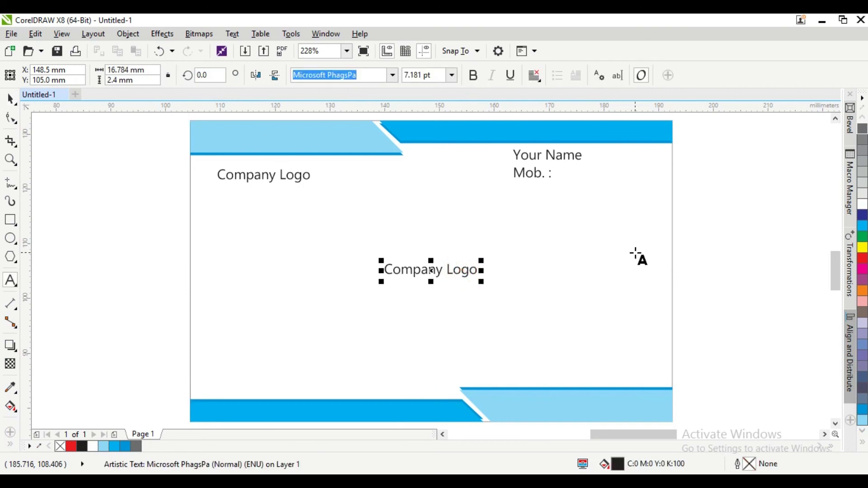
key("BackSpace")
key("BackSpace")
key("BackSpace")
type("Nam")
key("ctrl+space")
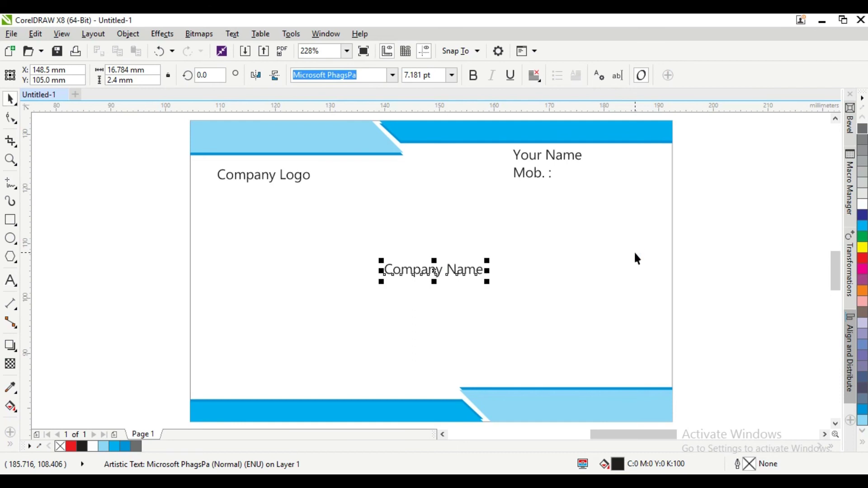
left_click_drag(488, 286, 563, 320)
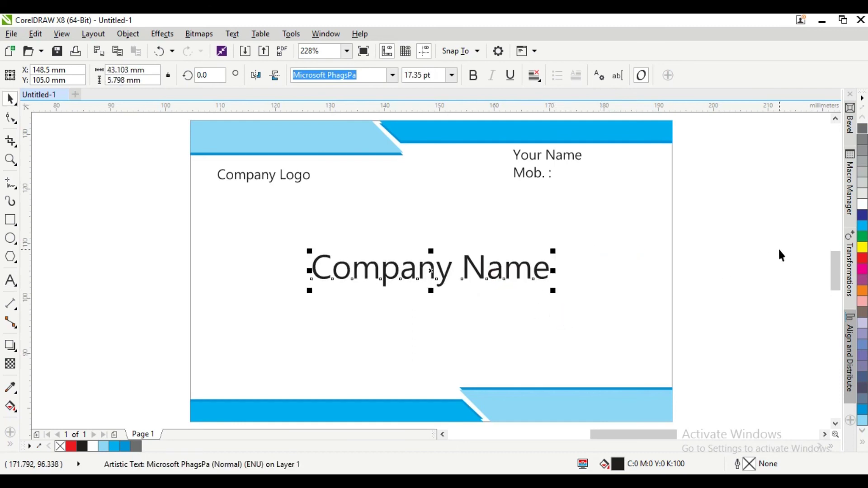
- Copy the "Your Name" text block to the card's lower-left area and replace its text with "Email Id :" and "Add :"
left_click(525, 155)
left_click_drag(519, 276, 246, 370)
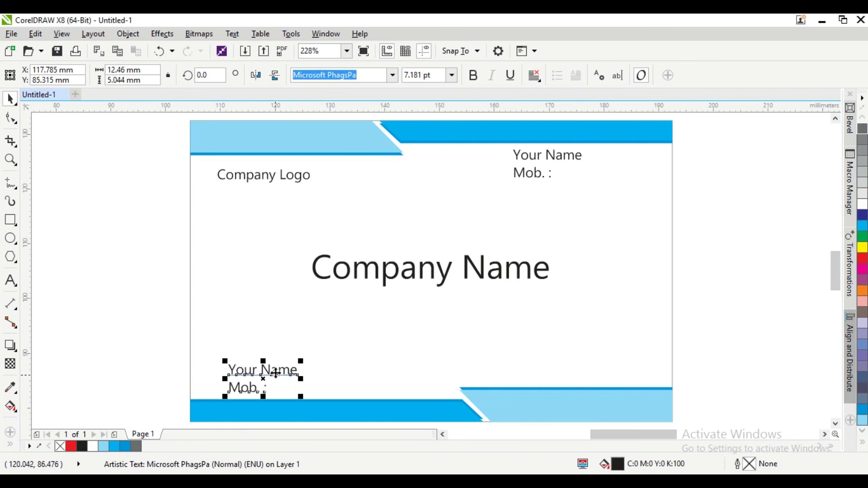
double_click(276, 372)
key("ctrl+a")
type("Em")
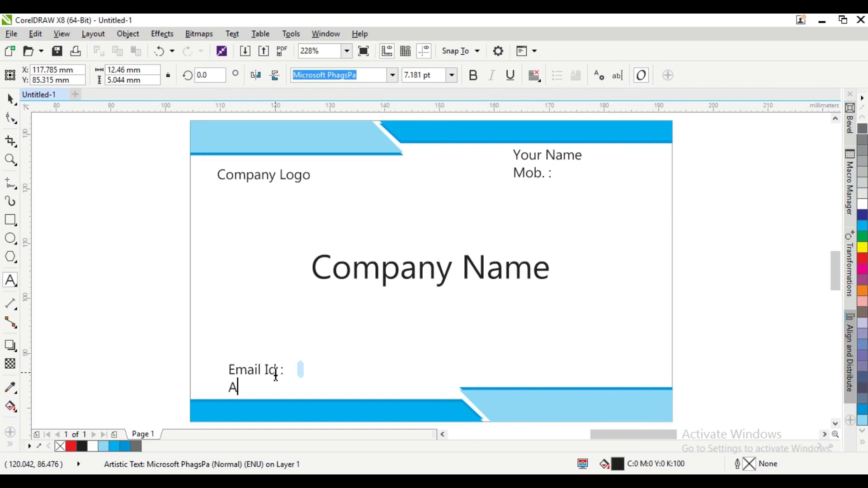
key("ctrl+space")
- Align the "Email Id" text block with the left edge of the "Company Logo" text
left_click(255, 174, "shift")
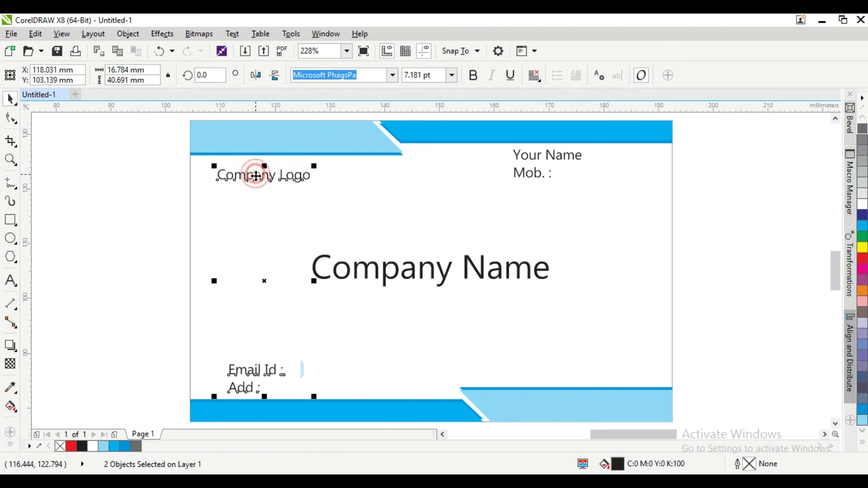
key("l")
left_click(99, 296)
- Fill the "Your Name" and "Mob. :" text block with dark blue
left_click(10, 160)
left_click(133, 78)
left_click(11, 98)
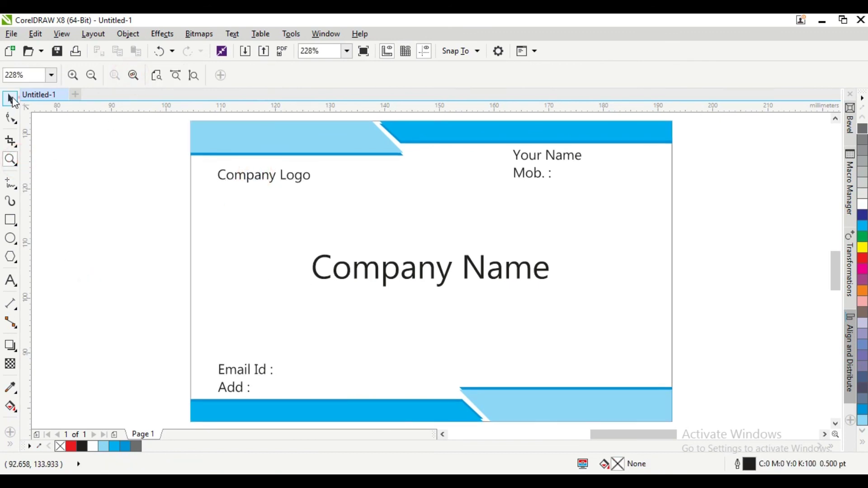
left_click(52, 149)
left_click(409, 300)
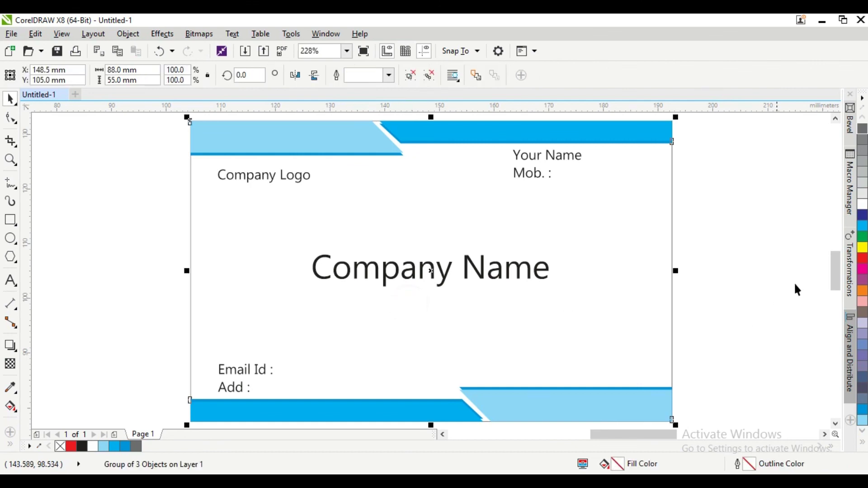
left_click(707, 255)
left_click(538, 159)
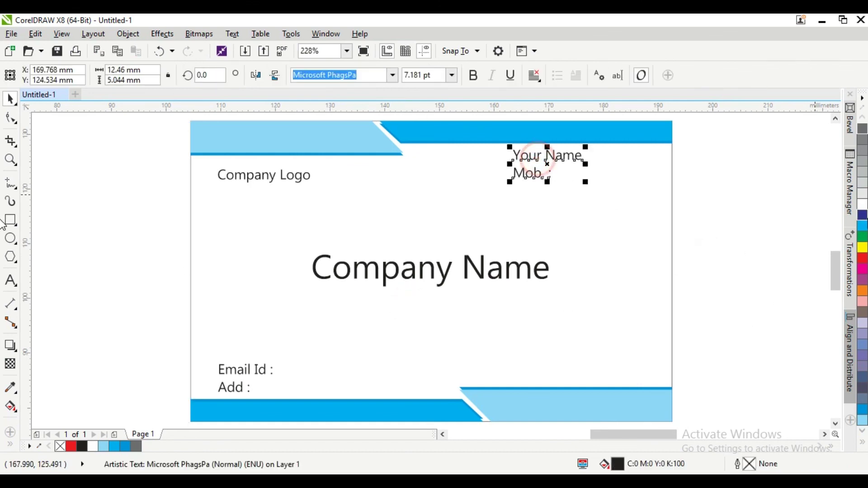
- Fill the centred "Company Name" text with red
left_click(253, 170)
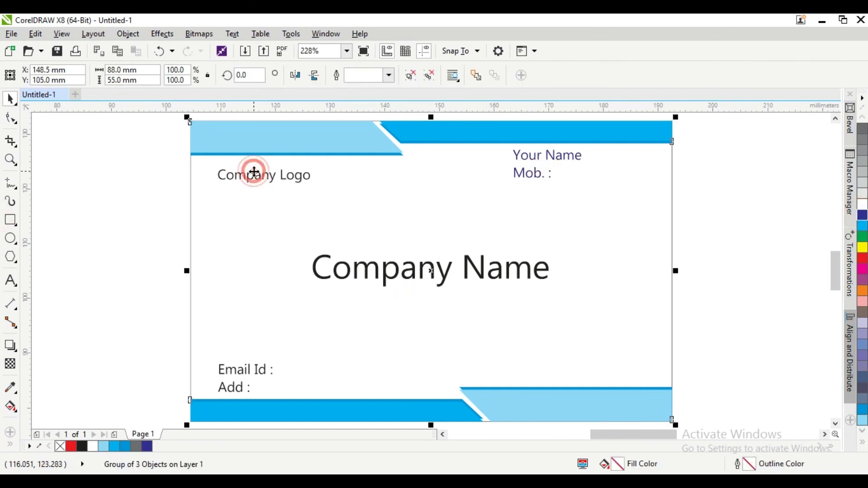
left_click(226, 172, "ctrl")
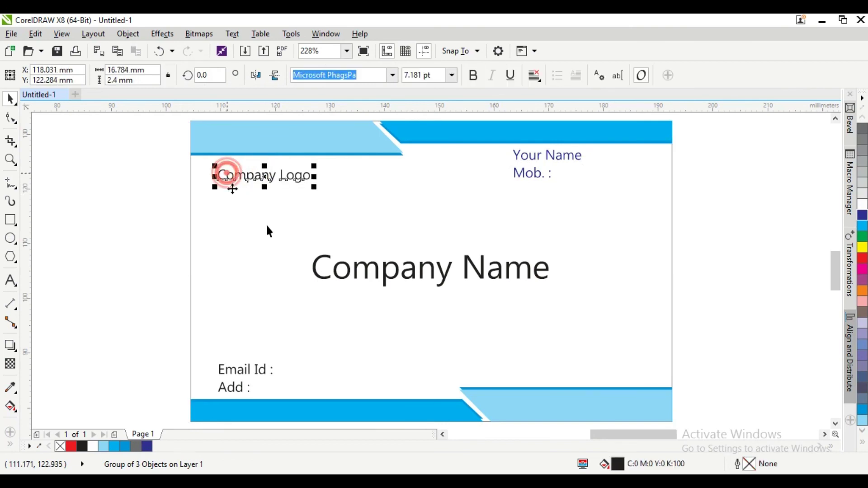
left_click(383, 259)
left_click(388, 266, "ctrl")
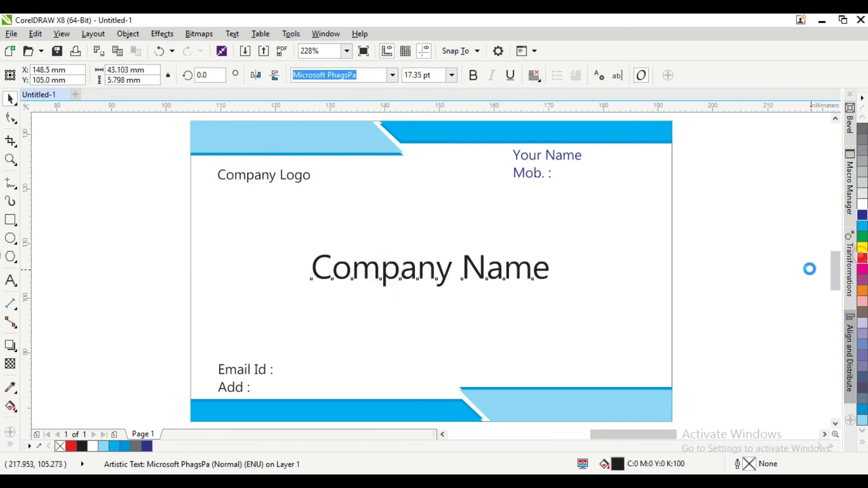
left_click(862, 258)
- Fill the "Email Id :" and "Add :" text block with dark blue
left_click(248, 373, "ctrl")
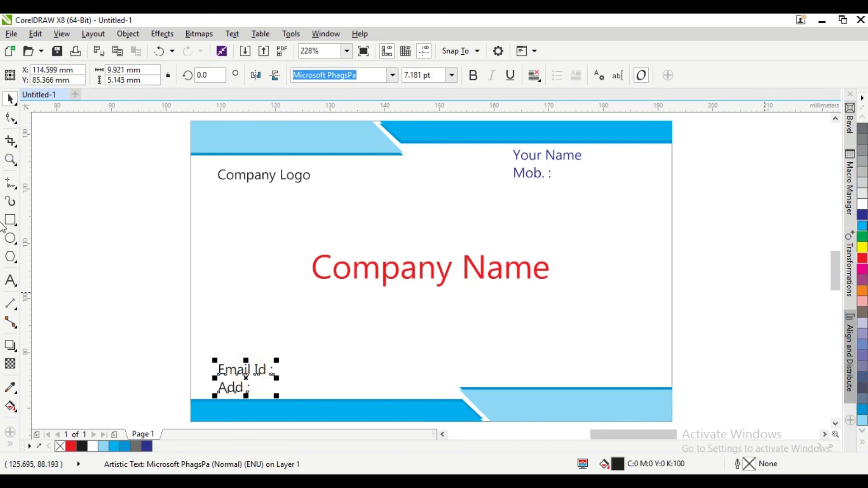
left_click(862, 217)
left_click(731, 293)
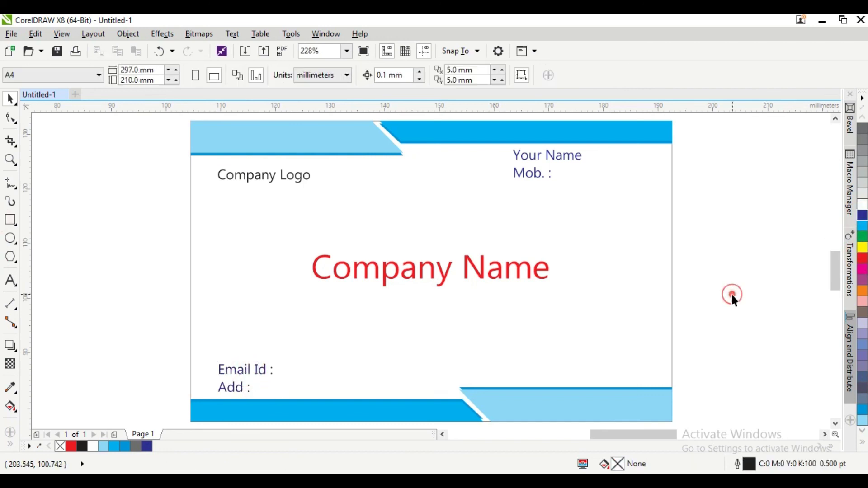
left_click(602, 325)
left_click(732, 315)
left_click(583, 342)
left_click(715, 343)
left_click(724, 273)
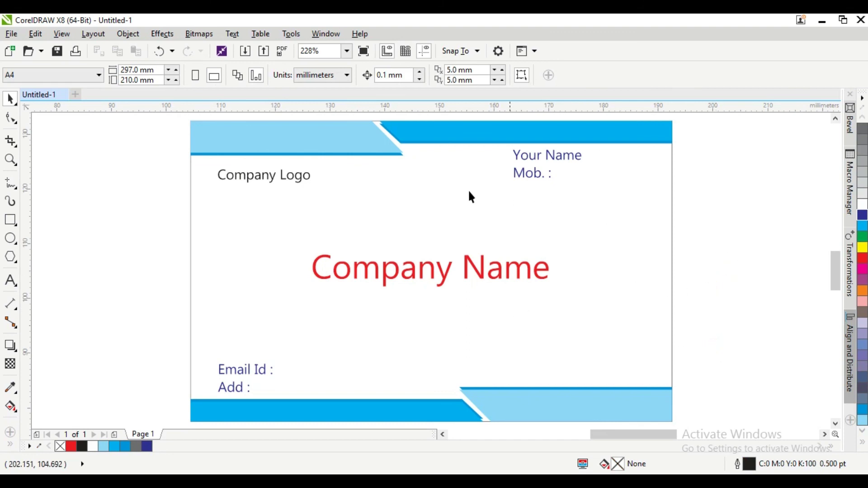